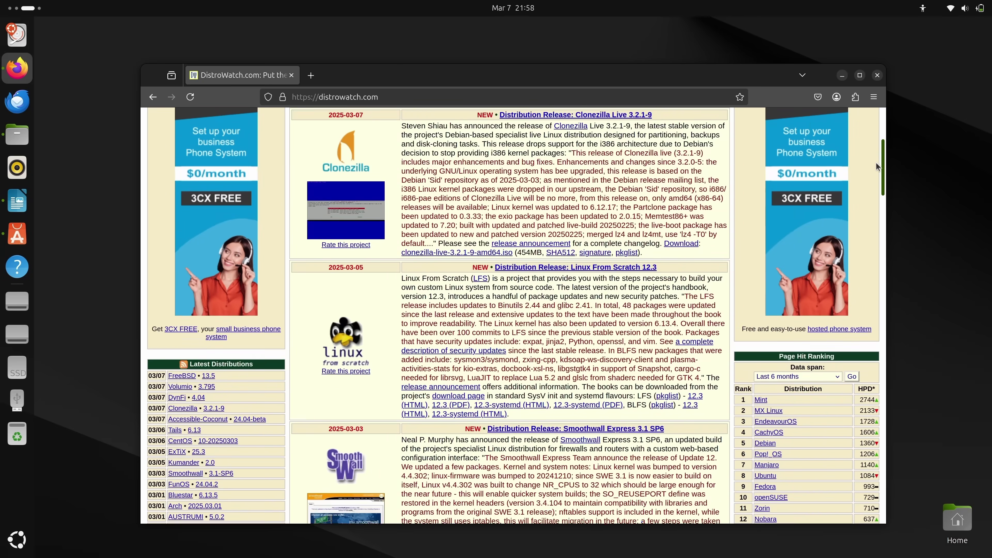
- Scroll the DistroWatch home page down to the Page Hit Ranking list beyond the top ten
{"action": "scroll", "coordinate": [874, 194], "scroll_direction": "down", "scroll_amount": 7}
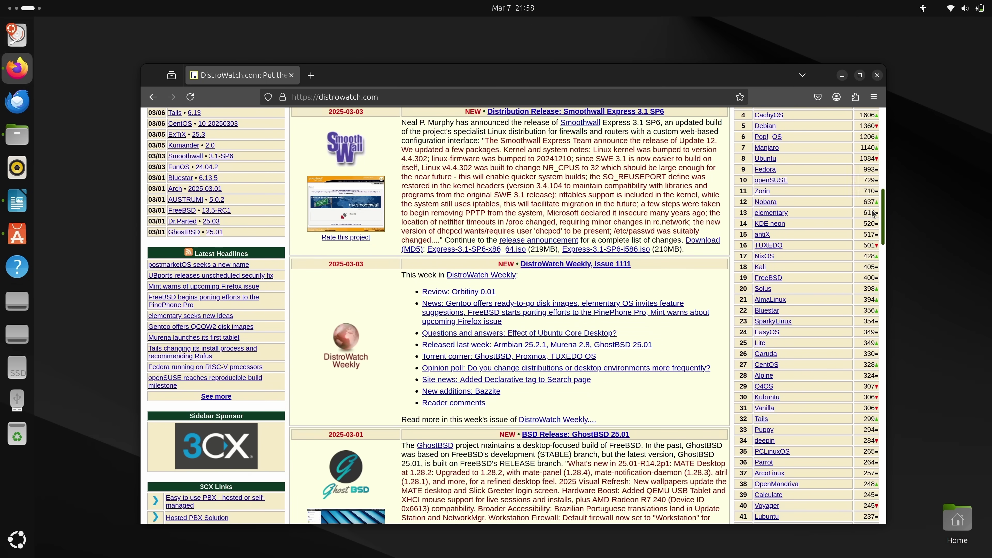
{"action": "scroll", "coordinate": [871, 240], "scroll_direction": "down", "scroll_amount": 10}
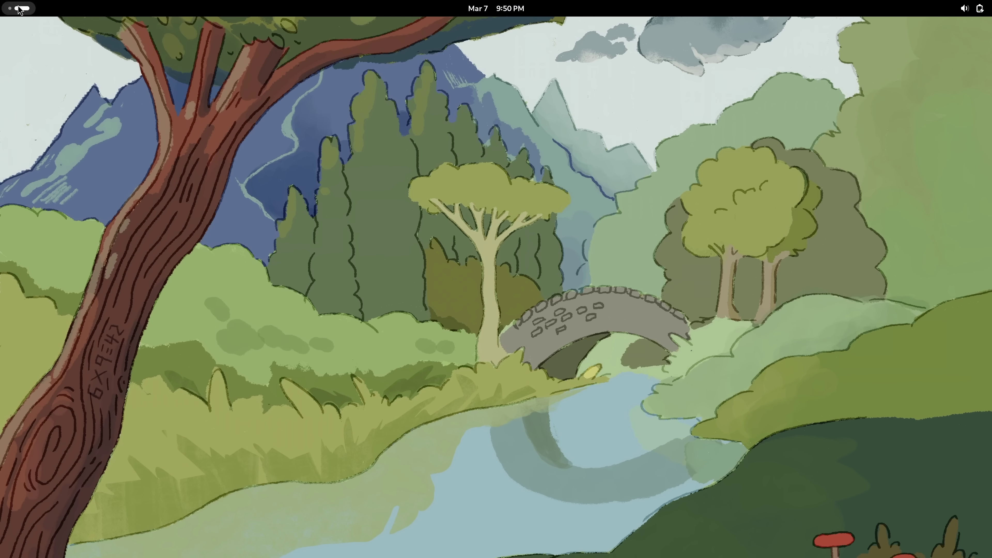
- Show the full grid of installed apps from the Fedora GNOME Activities overview
{"action": "left_click", "coordinate": [20, 9]}
{"action": "left_click", "coordinate": [590, 544]}
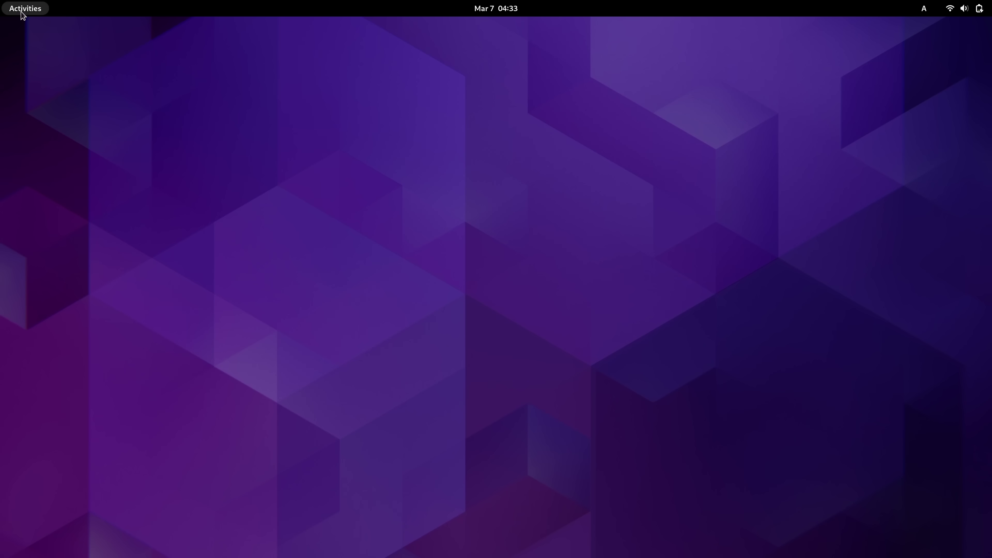
- Launch Files at the Home folder from the Debian dock, then go back to Activities
{"action": "left_click", "coordinate": [22, 12]}
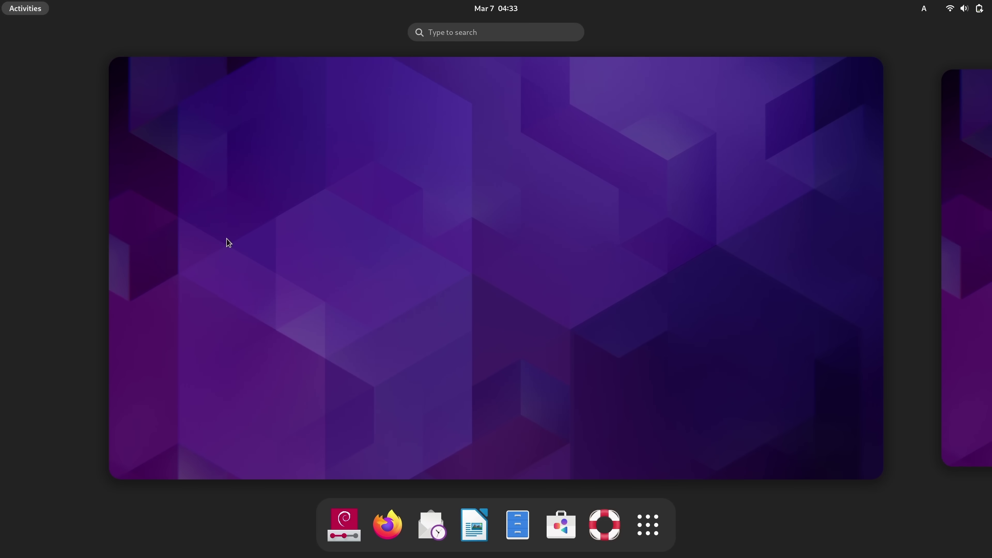
{"action": "left_click", "coordinate": [516, 520]}
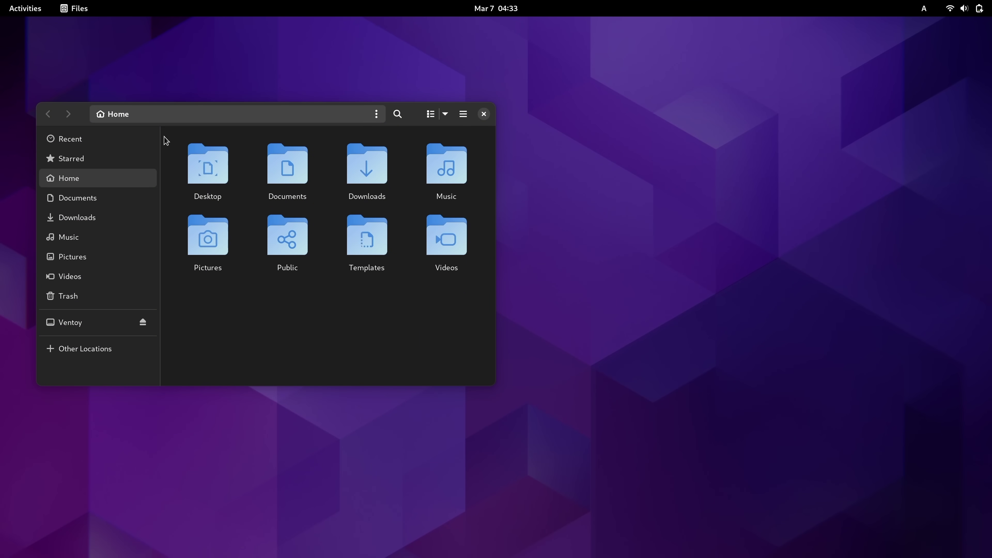
{"action": "left_click", "coordinate": [25, 9]}
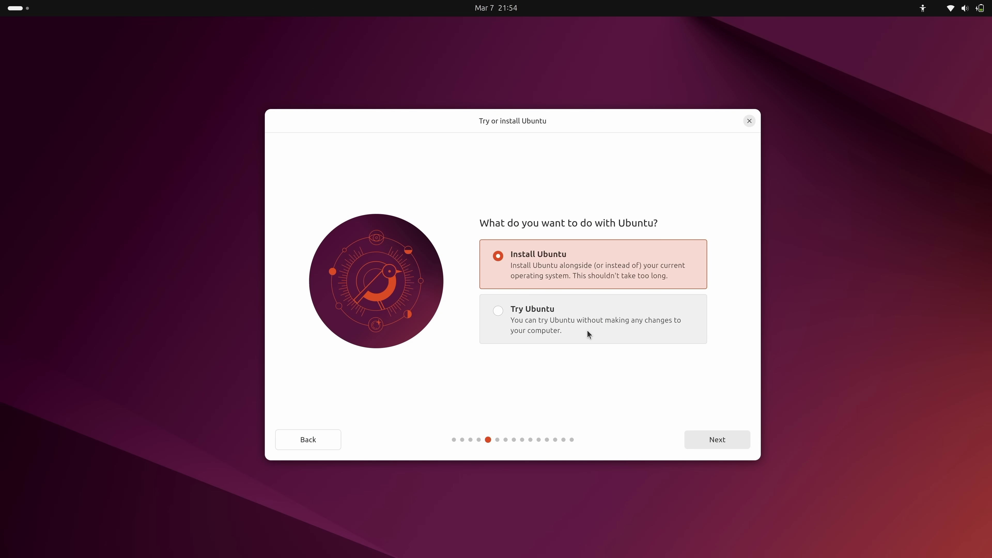
- Pick Try Ubuntu in the installer and close it to reach the live desktop
{"action": "left_click", "coordinate": [604, 332]}
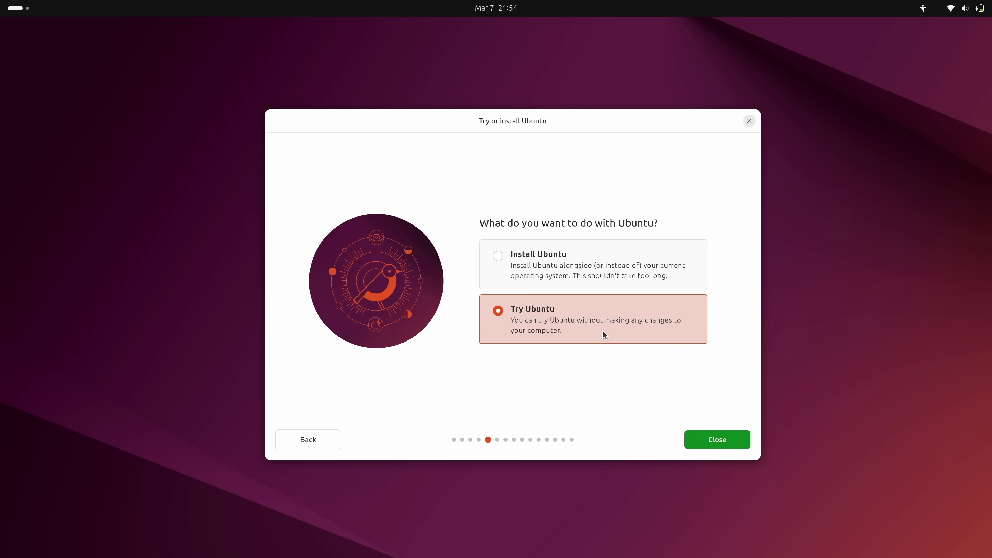
{"action": "left_click", "coordinate": [718, 446]}
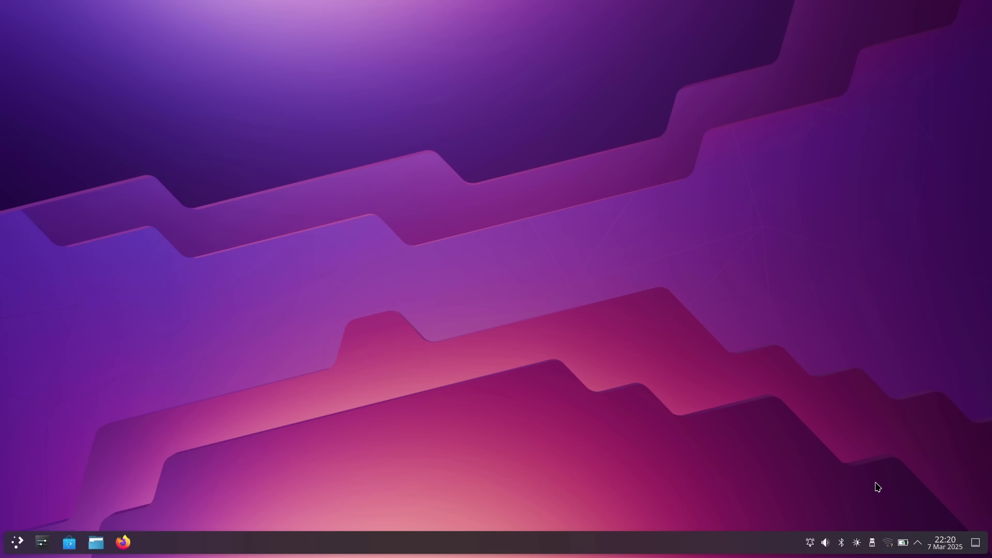
- Join the Shangri-La Wi-Fi network from the Plasma tray, entering the network password
{"action": "left_click", "coordinate": [886, 542]}
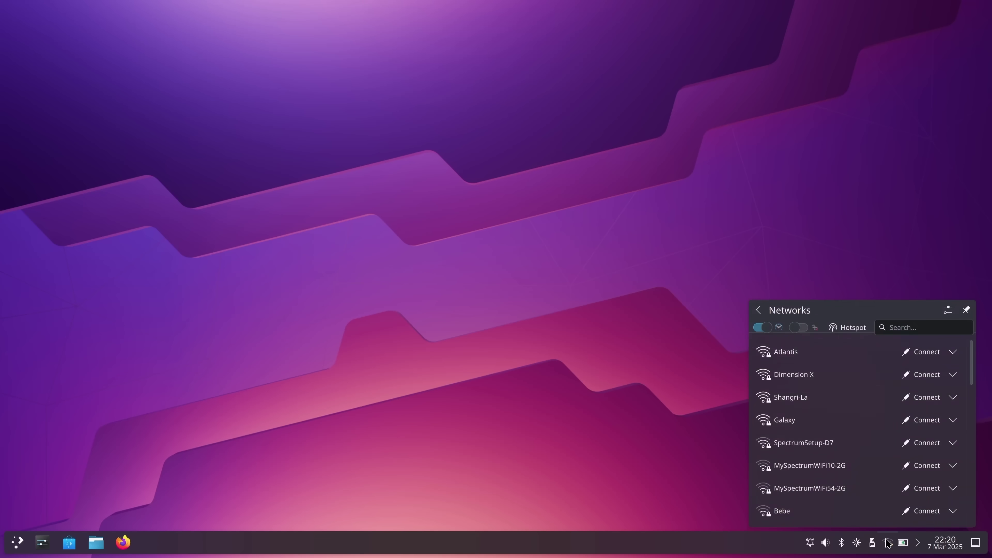
{"action": "left_click", "coordinate": [926, 418]}
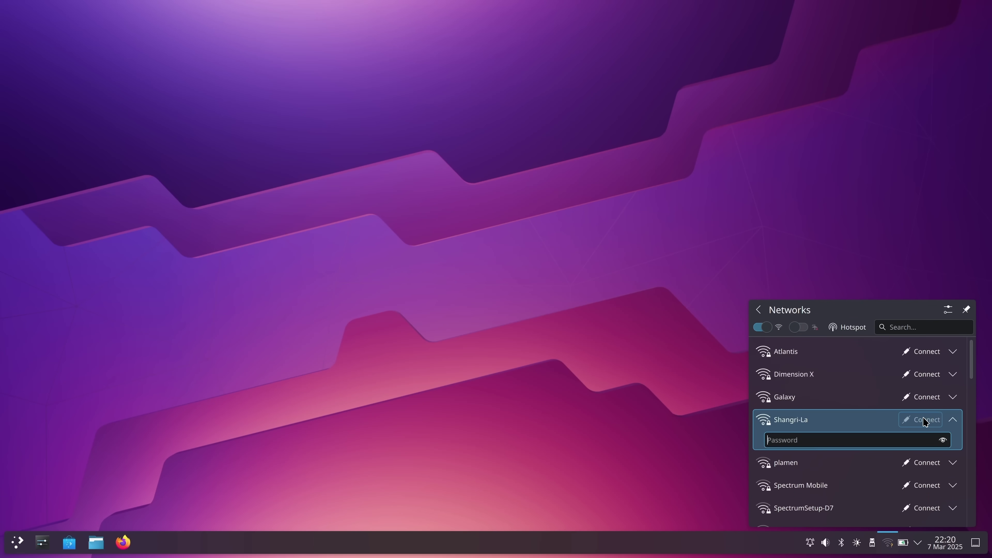
{"action": "type", "text": "••••••••••••••"}
{"action": "key", "text": "Return"}
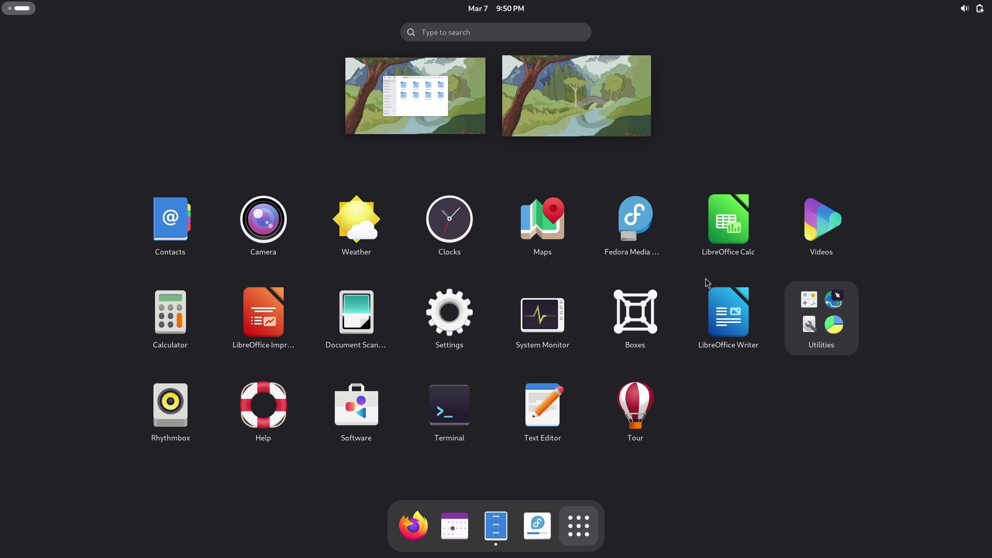
- Launch LibreOffice Writer, then start a new Text Editor document on the empty third workspace
{"action": "left_click", "coordinate": [710, 288]}
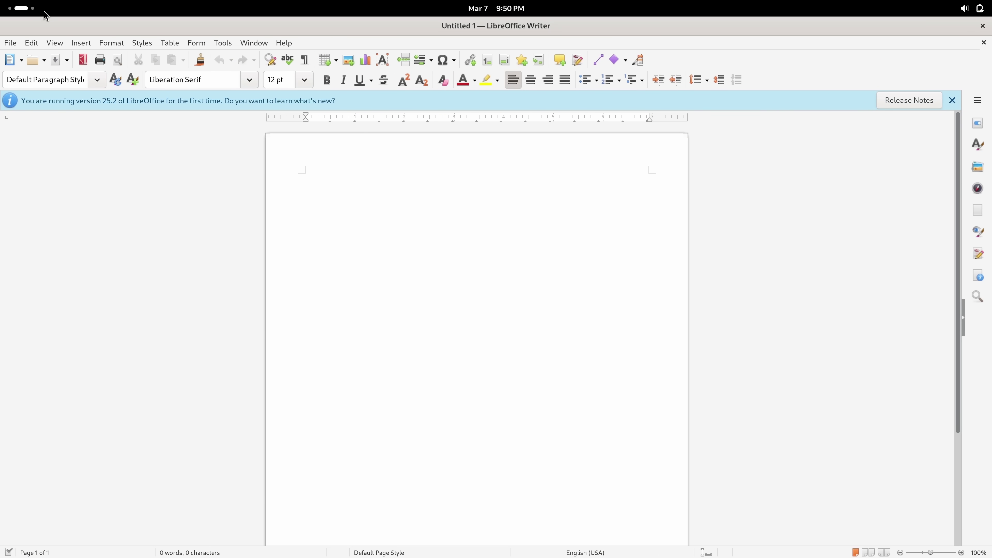
{"action": "left_click", "coordinate": [31, 10]}
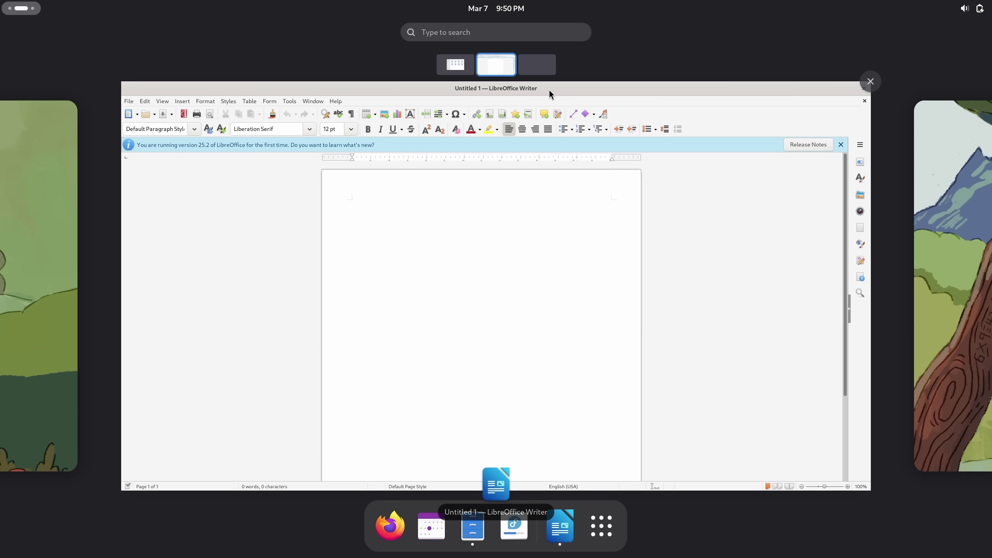
{"action": "left_click", "coordinate": [542, 70]}
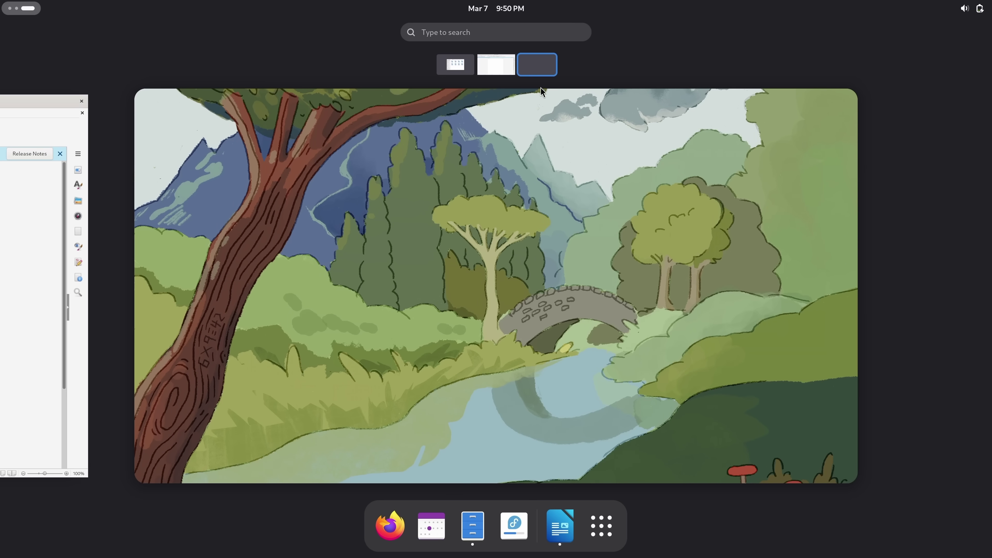
{"action": "left_click", "coordinate": [545, 129]}
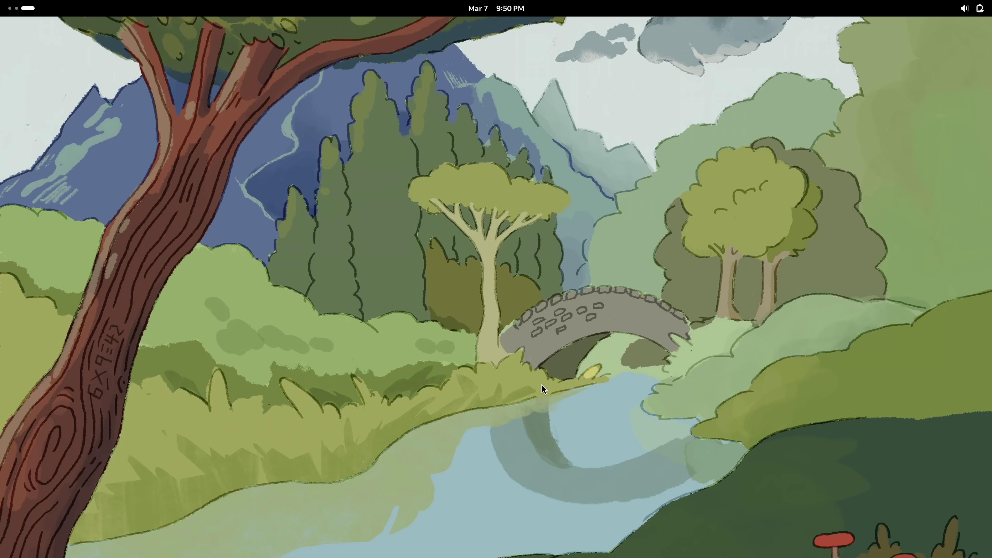
{"action": "key", "text": "super"}
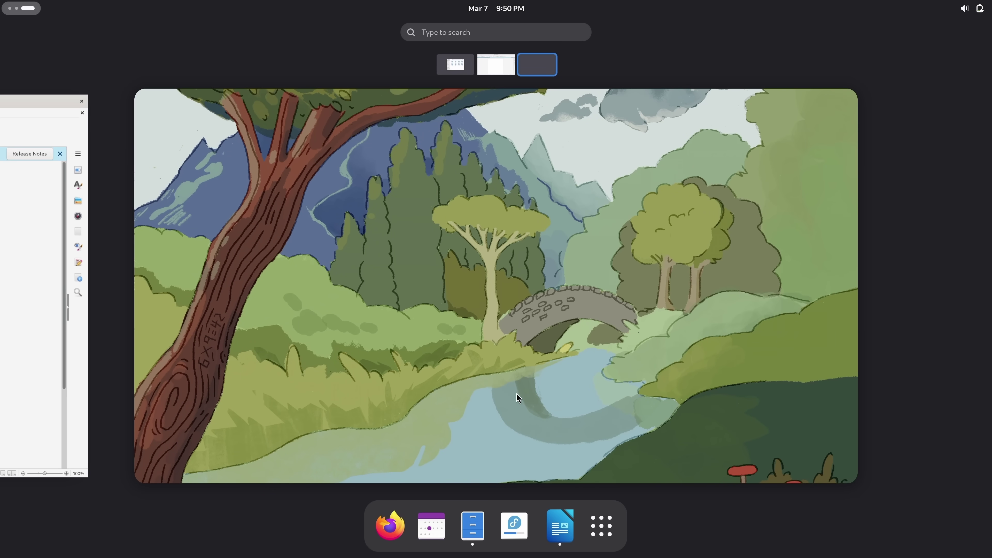
{"action": "left_click", "coordinate": [611, 549]}
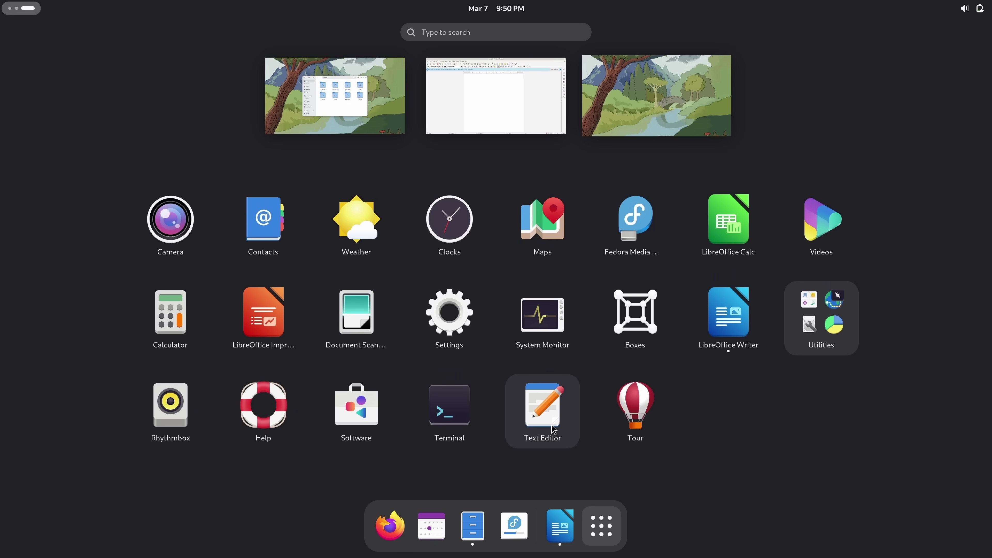
{"action": "left_click", "coordinate": [551, 425]}
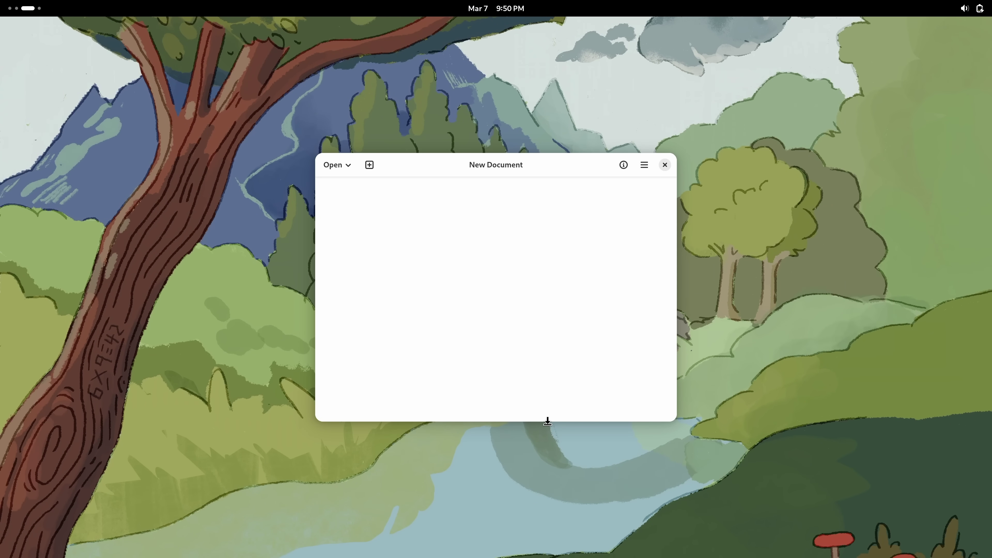
- Launch Terminal via search and run cat /etc/os-release to show release details
{"action": "key", "text": "super"}
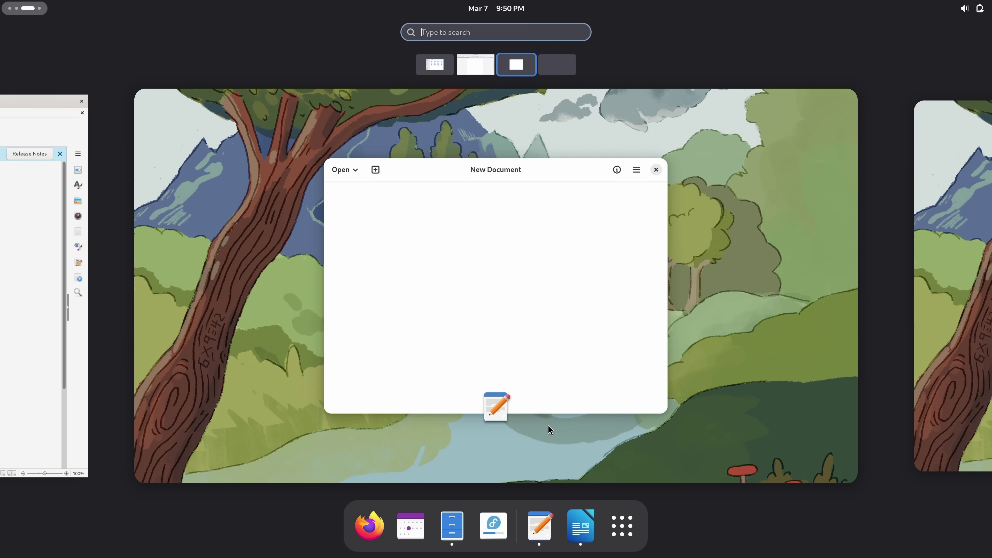
{"action": "type", "text": "terminal"}
{"action": "key", "text": "Return"}
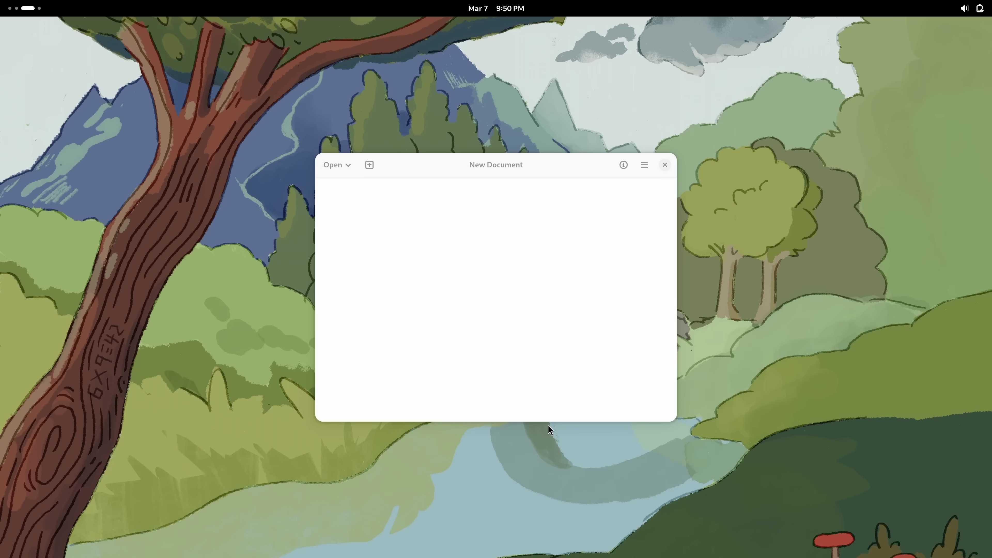
{"action": "type", "text": "ca"}
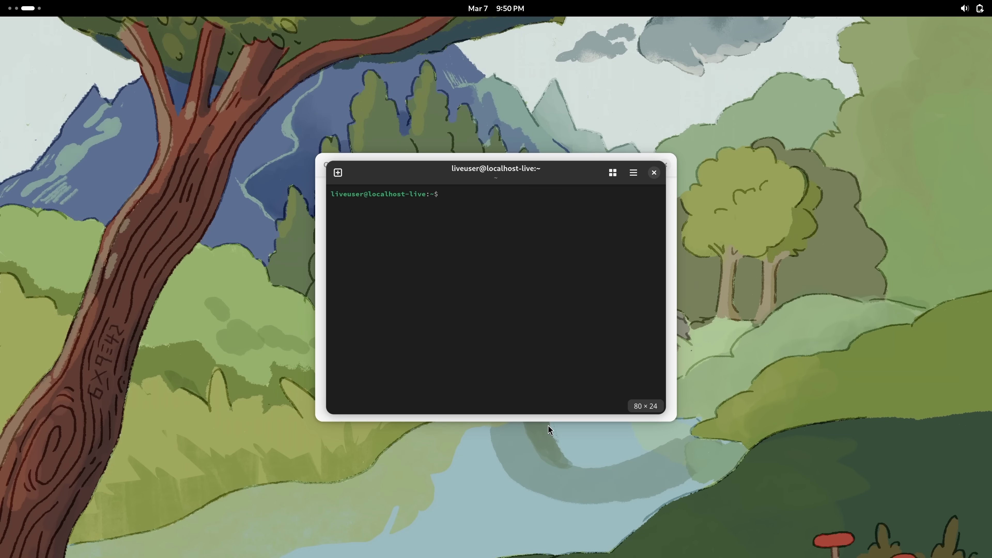
{"action": "type", "text": "t /etc/os-rel"}
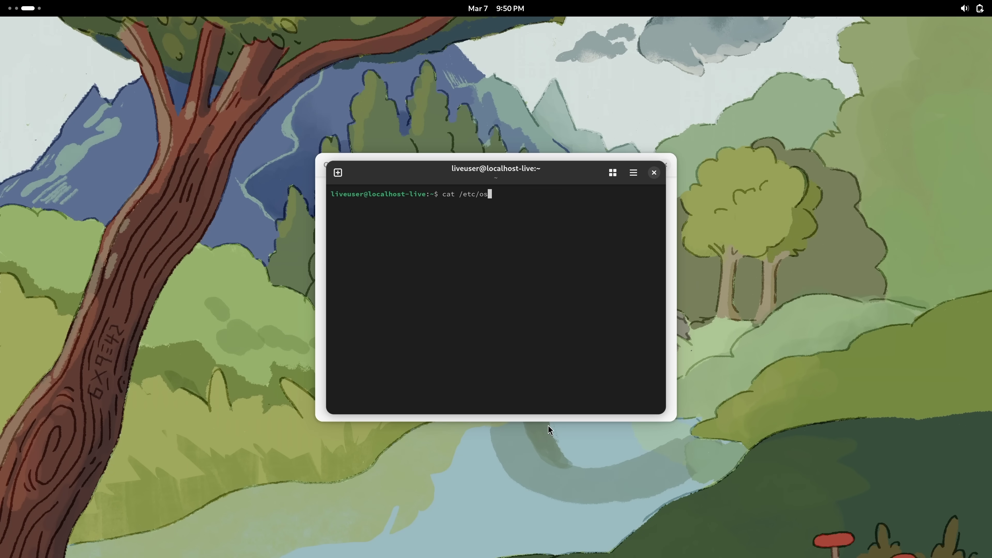
{"action": "type", "text": "ease"}
{"action": "key", "text": "Return"}
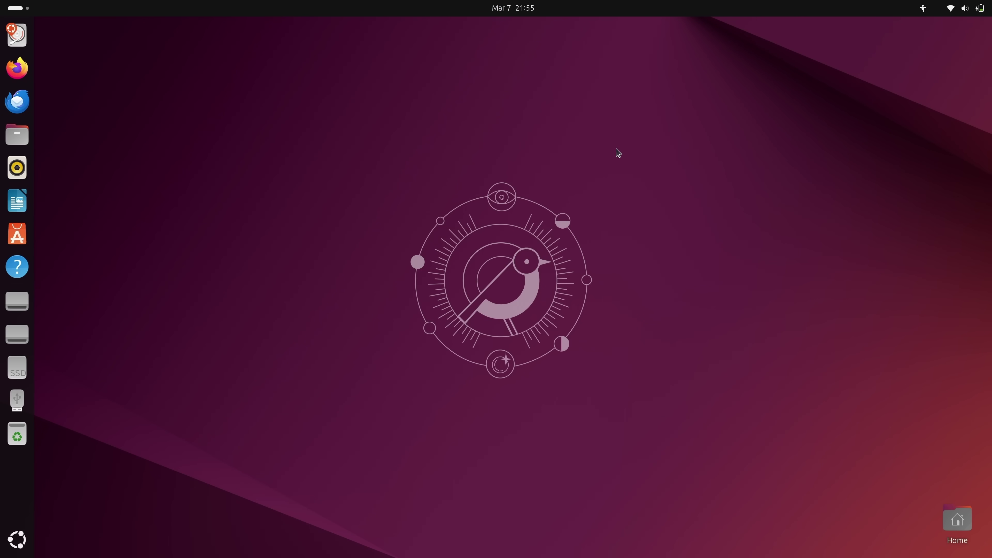
- Launch Files from the Ubuntu dock to view the Home folder
{"action": "left_click", "coordinate": [30, 138]}
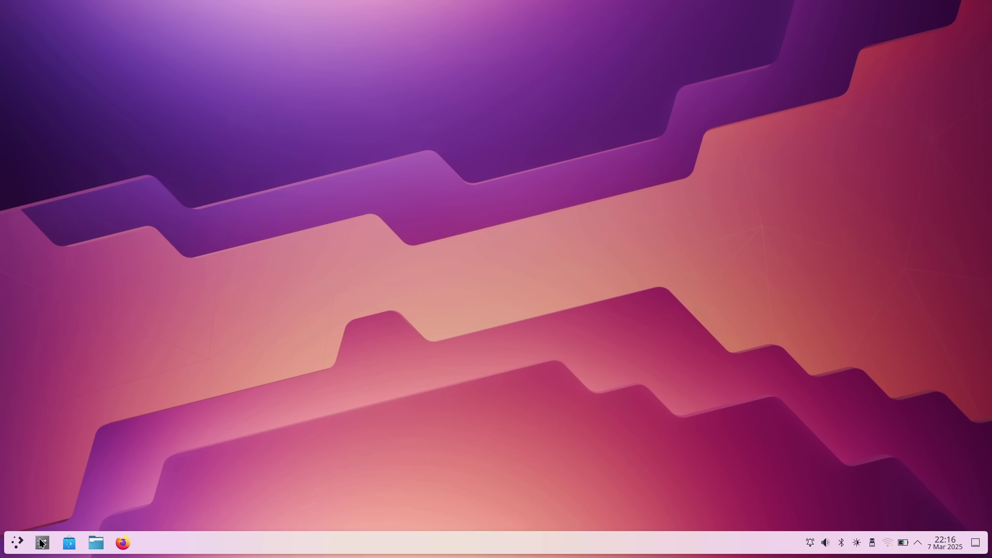
- Launch System Settings and look at the Touchscreen page before returning to the category list
{"action": "left_click", "coordinate": [42, 542]}
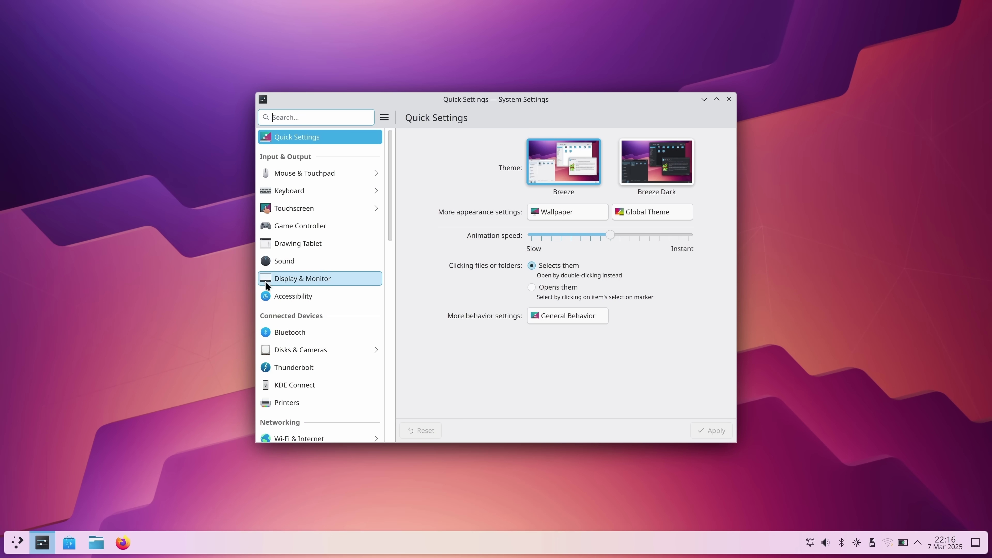
{"action": "left_click", "coordinate": [279, 204]}
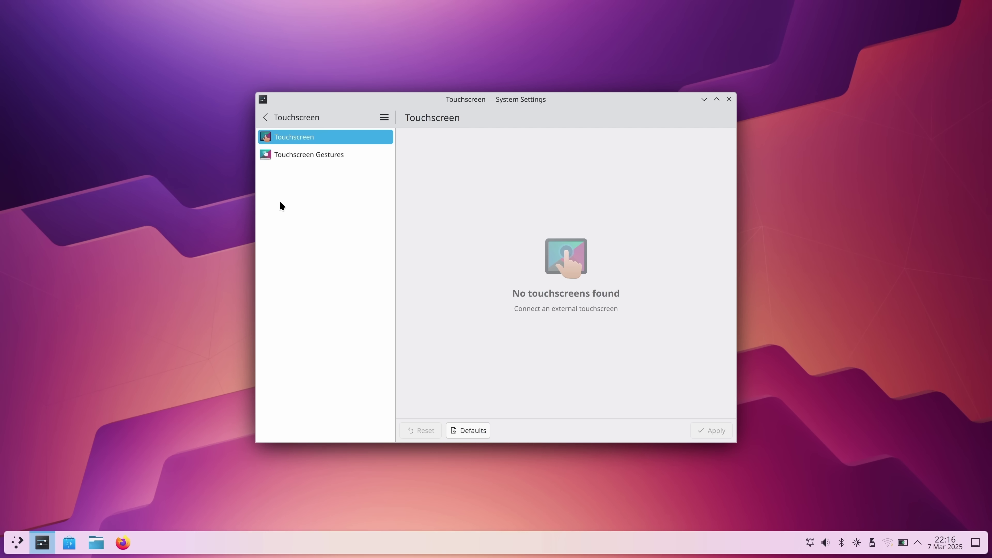
{"action": "left_click", "coordinate": [275, 122]}
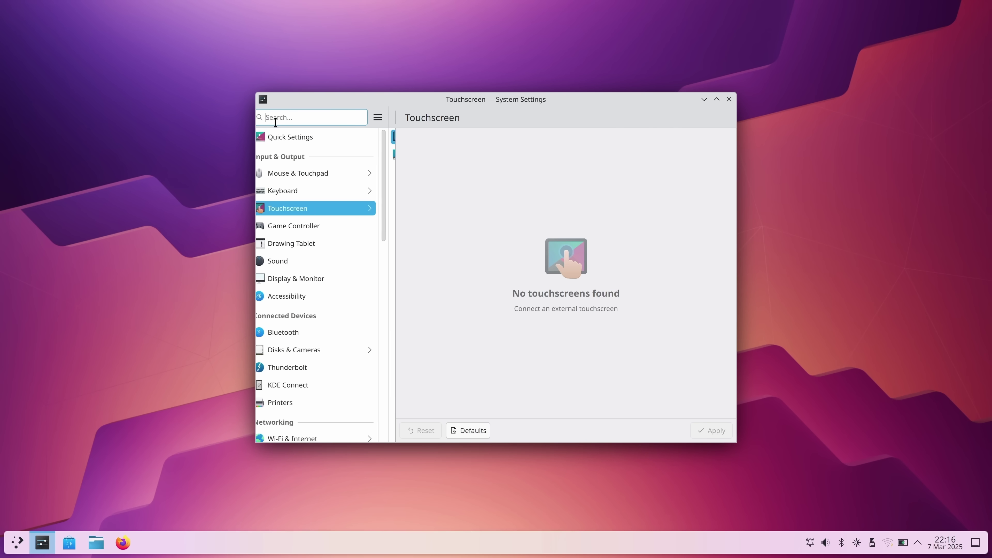
- Browse the Sound and Bluetooth pages, then go to Colors & Themes' Global Theme choices
{"action": "left_click", "coordinate": [306, 268]}
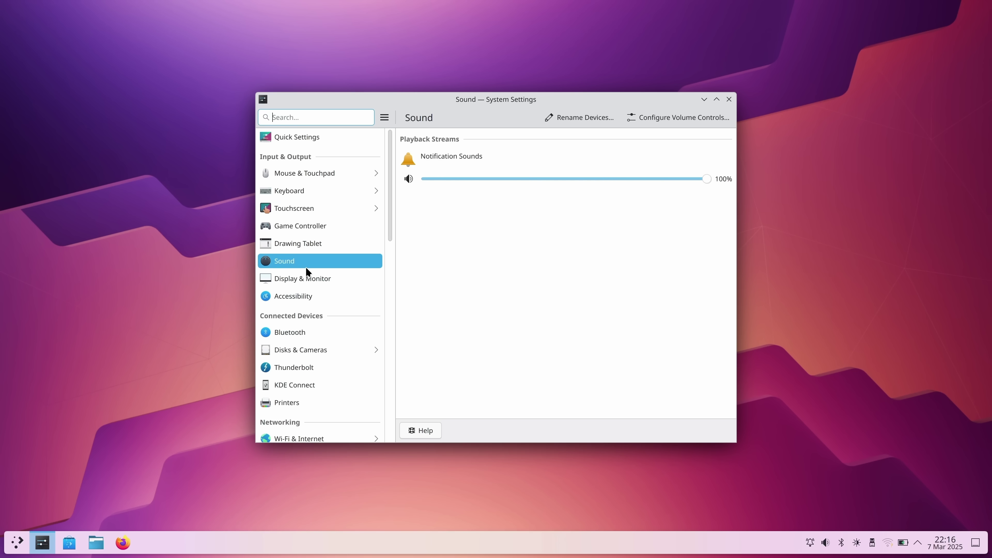
{"action": "left_click", "coordinate": [308, 332]}
{"action": "scroll", "coordinate": [309, 333], "scroll_direction": "down", "scroll_amount": 1}
{"action": "scroll", "coordinate": [308, 334], "scroll_direction": "down", "scroll_amount": 4}
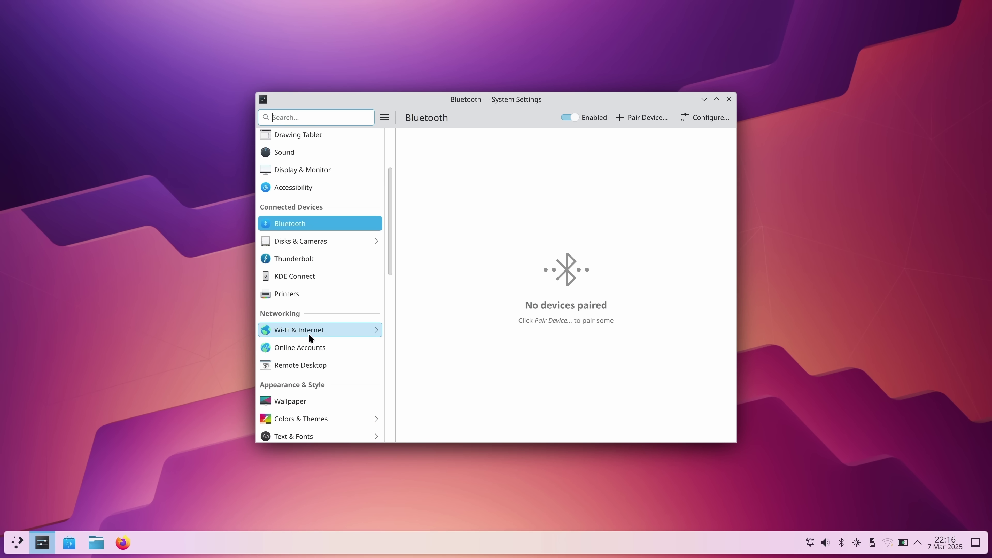
{"action": "scroll", "coordinate": [308, 330], "scroll_direction": "down", "scroll_amount": 1}
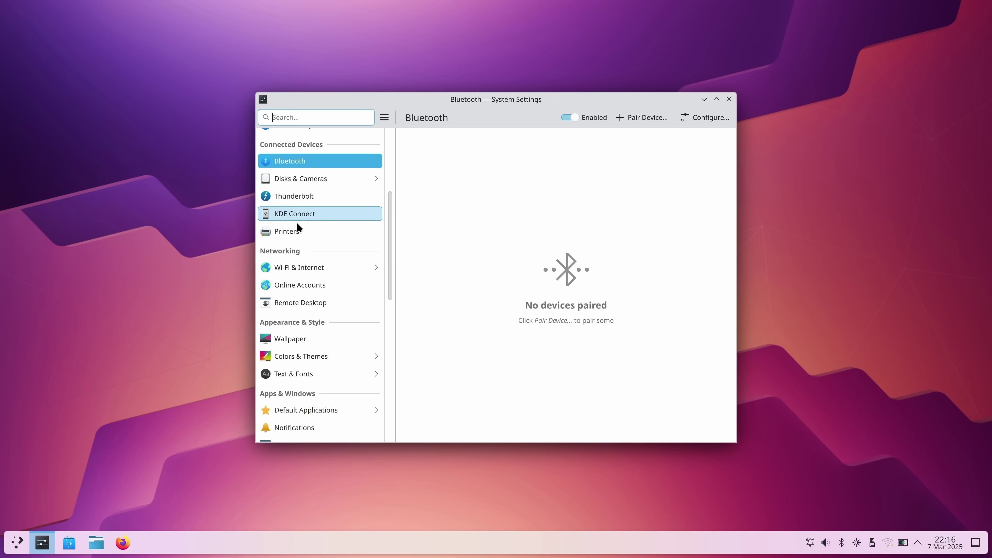
{"action": "left_click", "coordinate": [303, 355]}
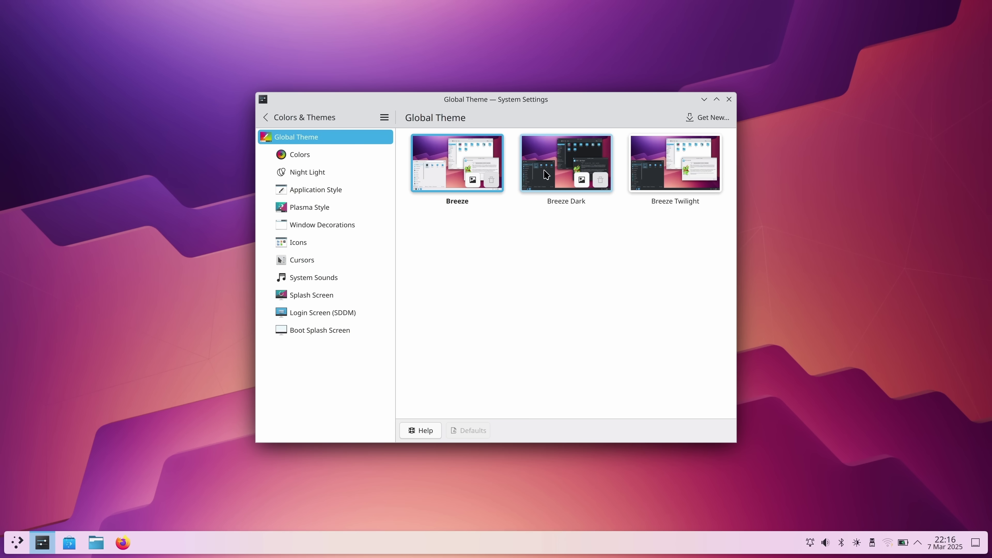
- Apply the Breeze Dark global theme, then review the Icons, Cursors and System Sounds pages
{"action": "left_click", "coordinate": [545, 172]}
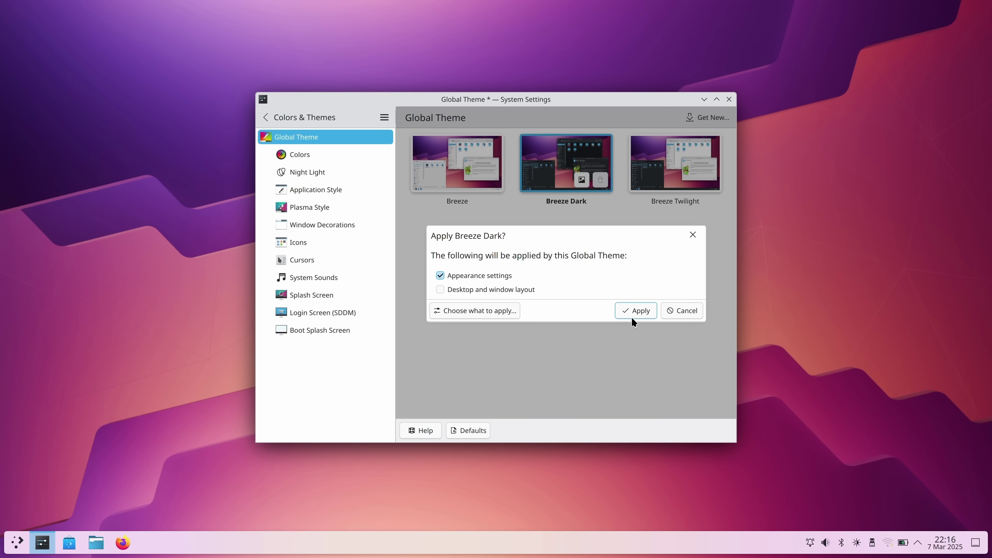
{"action": "left_click", "coordinate": [632, 316]}
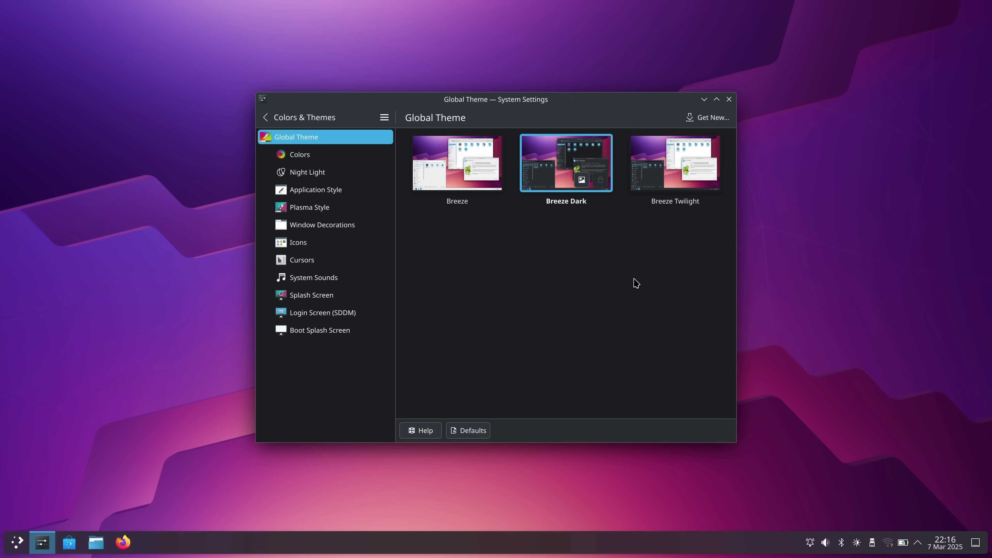
{"action": "left_click", "coordinate": [312, 243]}
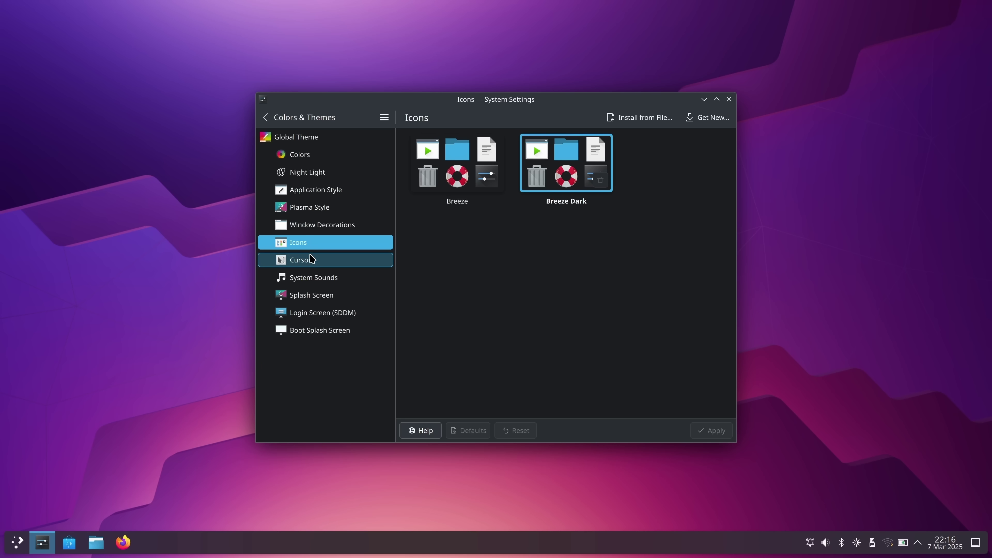
{"action": "left_click", "coordinate": [309, 262]}
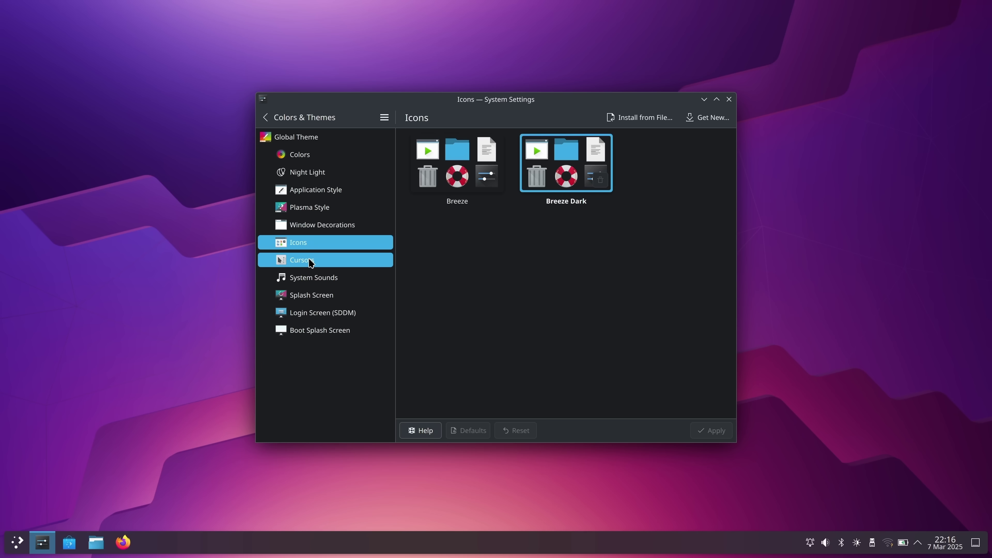
{"action": "left_click", "coordinate": [307, 275]}
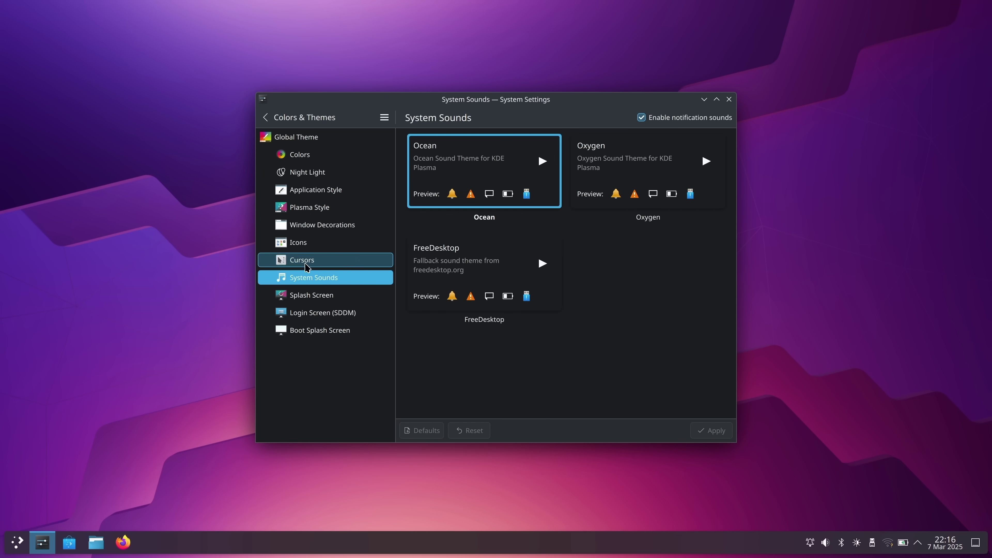
- Return to the main settings categories and scroll through the list
{"action": "left_click", "coordinate": [274, 113]}
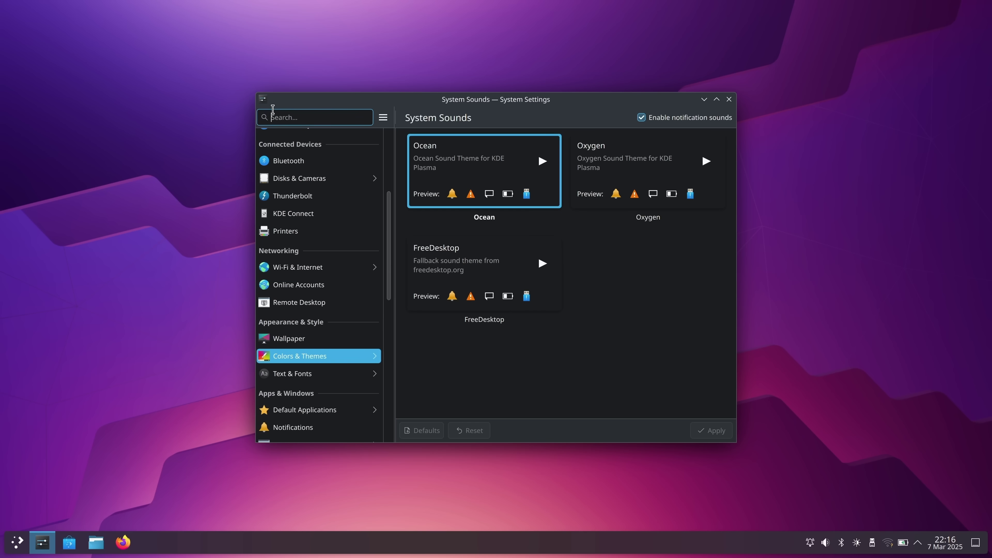
{"action": "scroll", "coordinate": [316, 277], "scroll_direction": "down", "scroll_amount": 3}
{"action": "scroll", "coordinate": [319, 279], "scroll_direction": "down", "scroll_amount": 7}
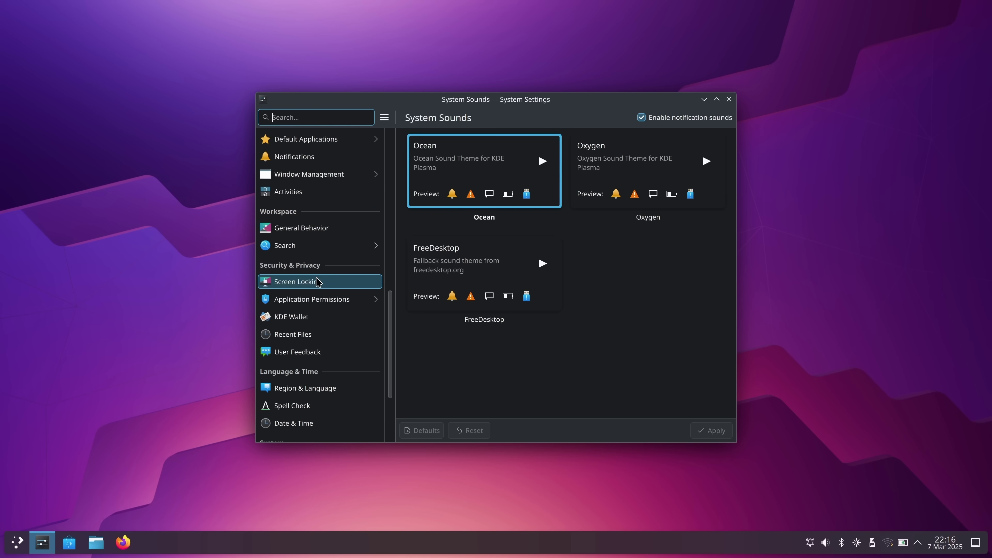
{"action": "scroll", "coordinate": [318, 282], "scroll_direction": "up", "scroll_amount": 3}
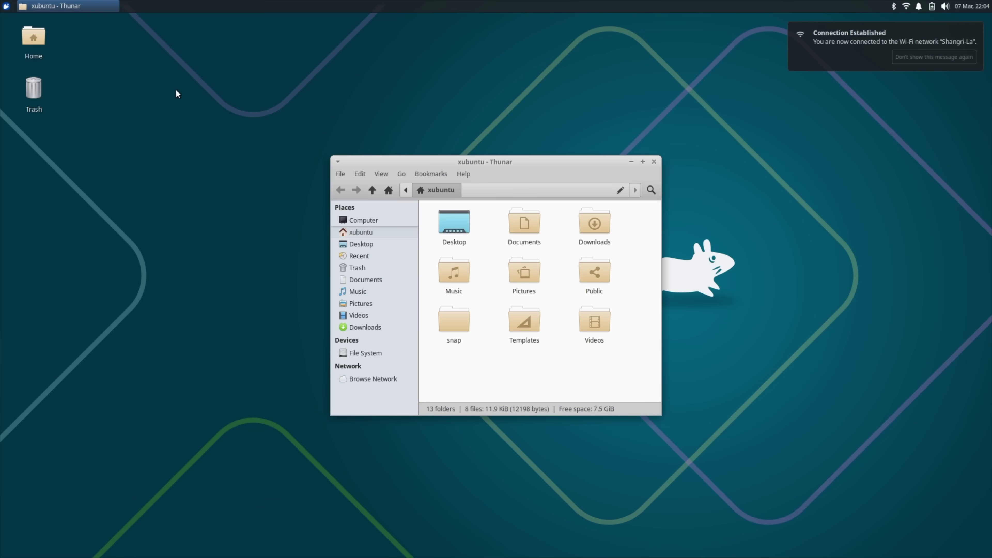
- Browse the Whisker menu's Accessories, Games, Graphics, Internet and Multimedia categories
{"action": "left_click", "coordinate": [7, 6]}
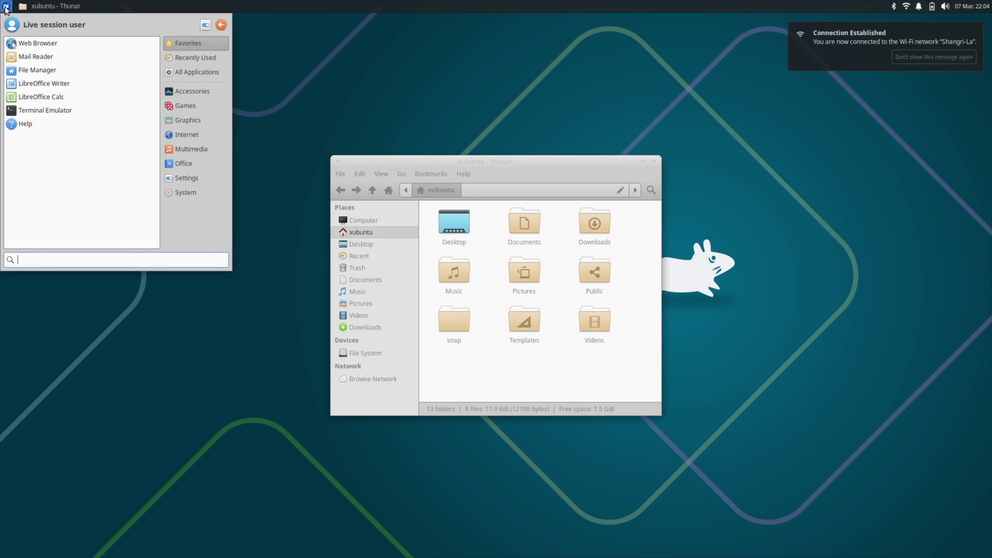
{"action": "left_click", "coordinate": [197, 95]}
{"action": "left_click", "coordinate": [198, 104]}
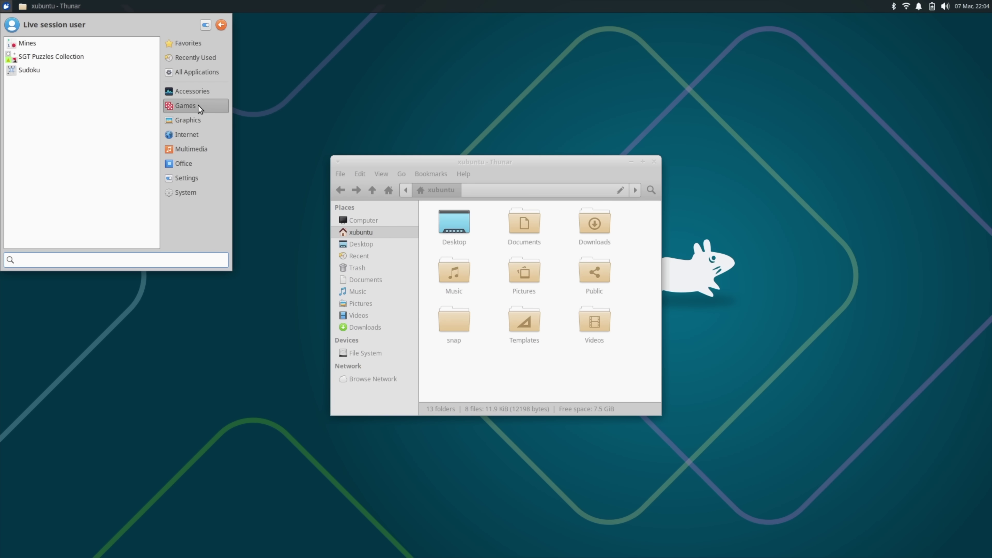
{"action": "left_click", "coordinate": [195, 118]}
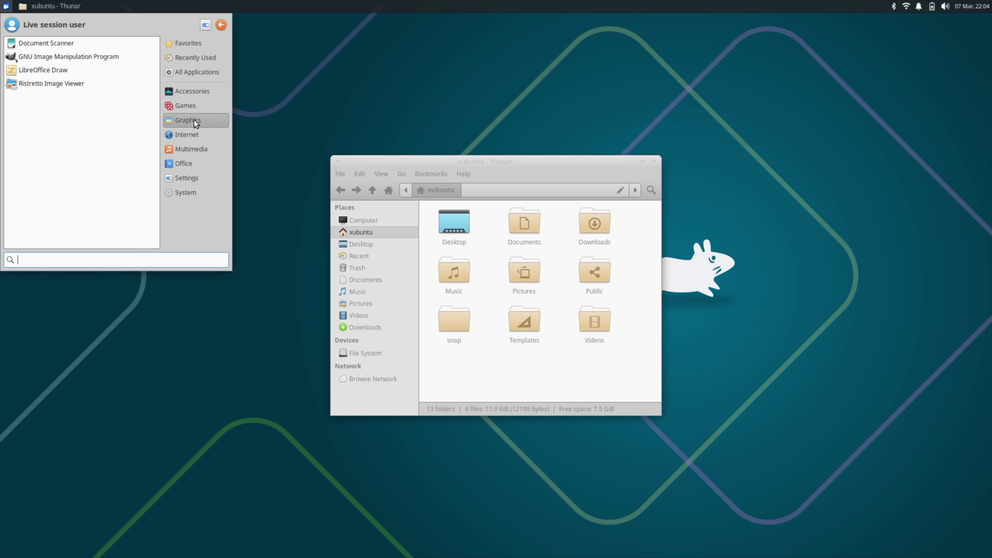
{"action": "left_click", "coordinate": [190, 137]}
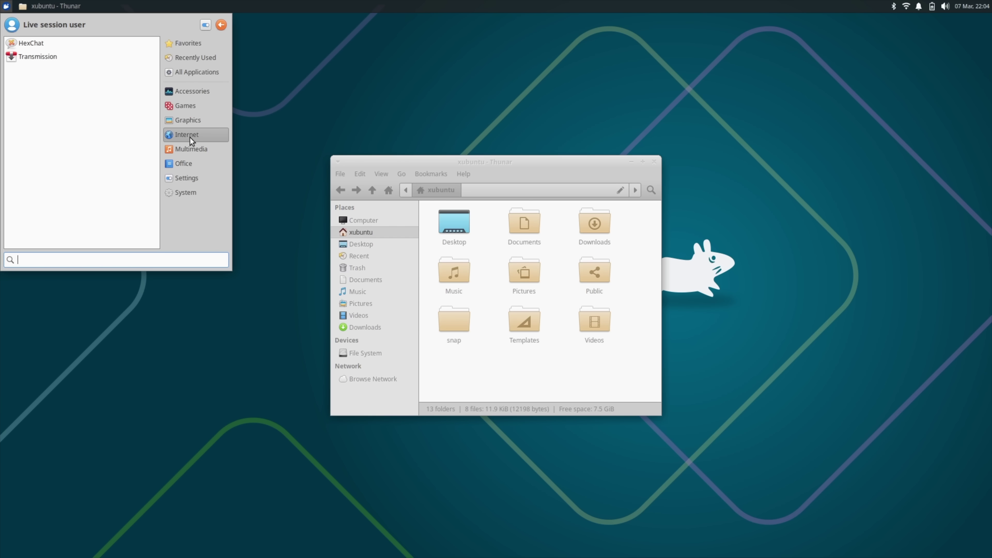
{"action": "left_click", "coordinate": [190, 148]}
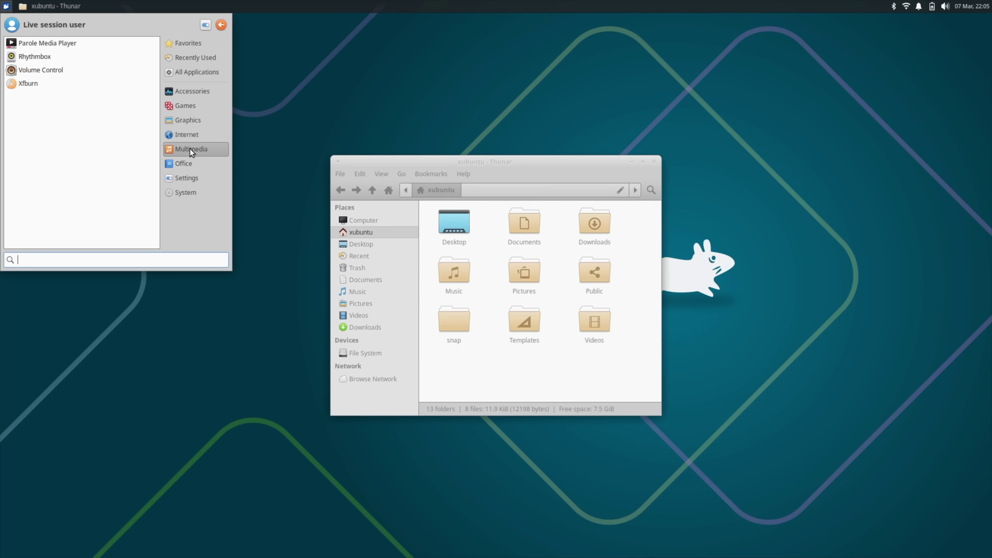
- Return to Favorites, close the menu, and move the Thunar window to the right side
{"action": "left_click", "coordinate": [182, 45]}
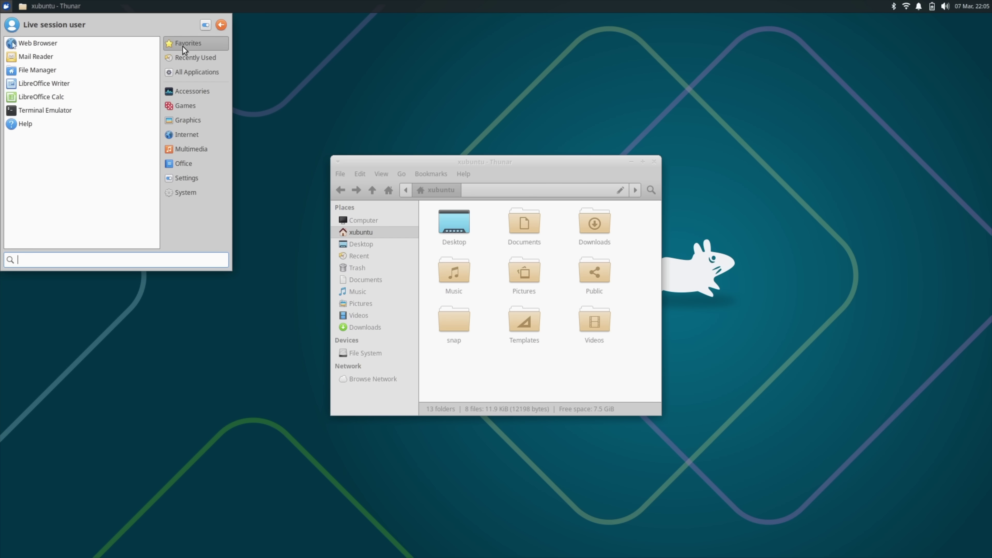
{"action": "left_click", "coordinate": [92, 47]}
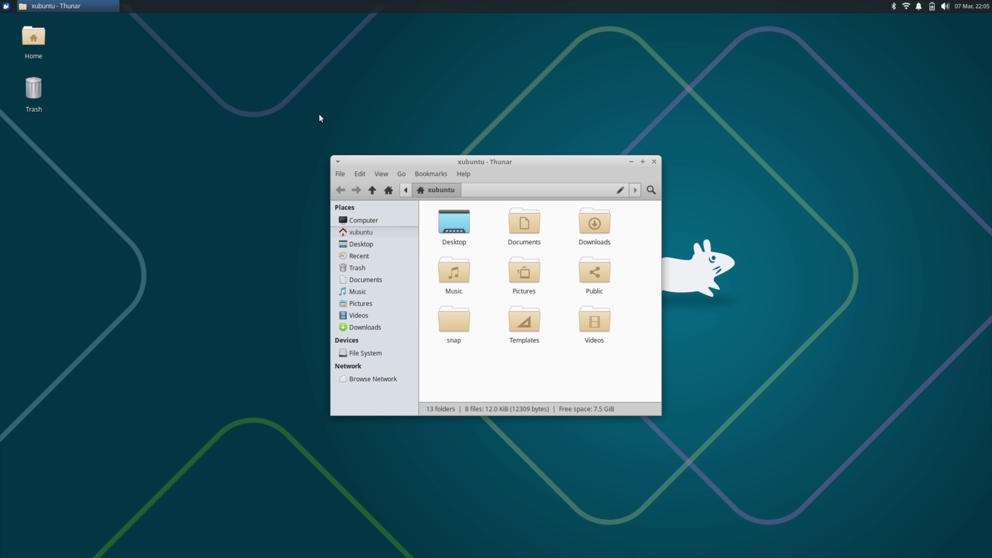
{"action": "left_click_drag", "start_coordinate": [395, 157], "coordinate": [677, 154]}
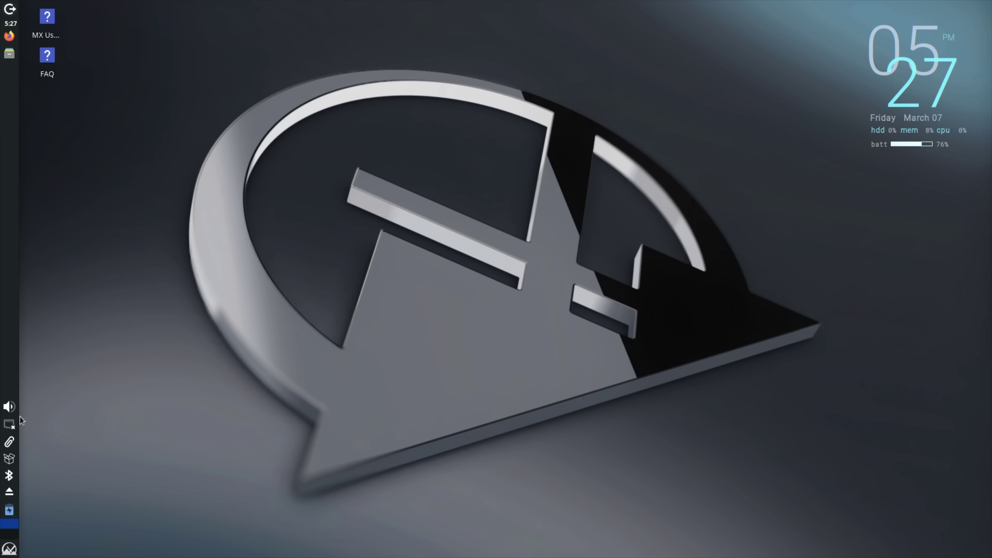
- Join the Shangri-La Wi-Fi network from the panel's network menu, entering its password
{"action": "left_click", "coordinate": [14, 423]}
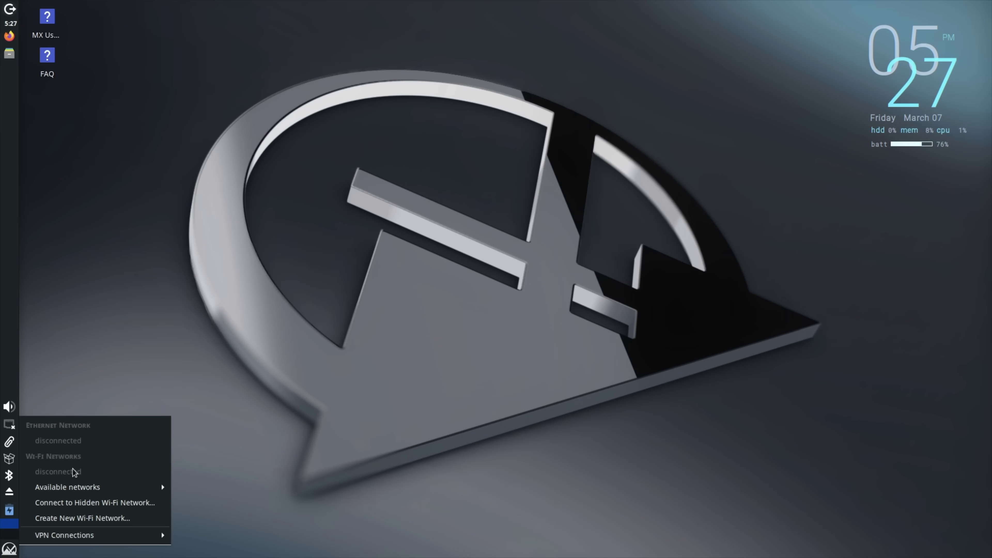
{"action": "mouse_move", "coordinate": [74, 483]}
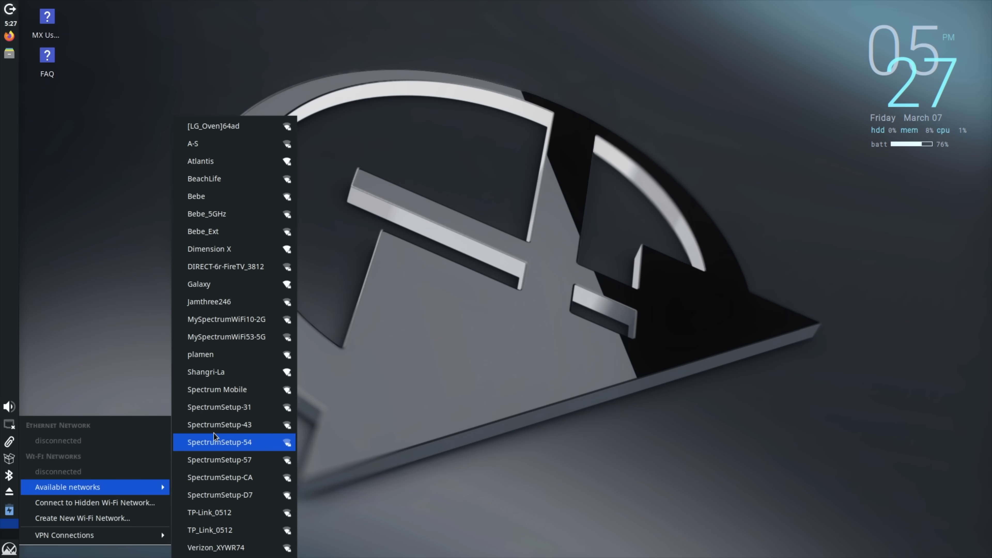
{"action": "left_click", "coordinate": [208, 376]}
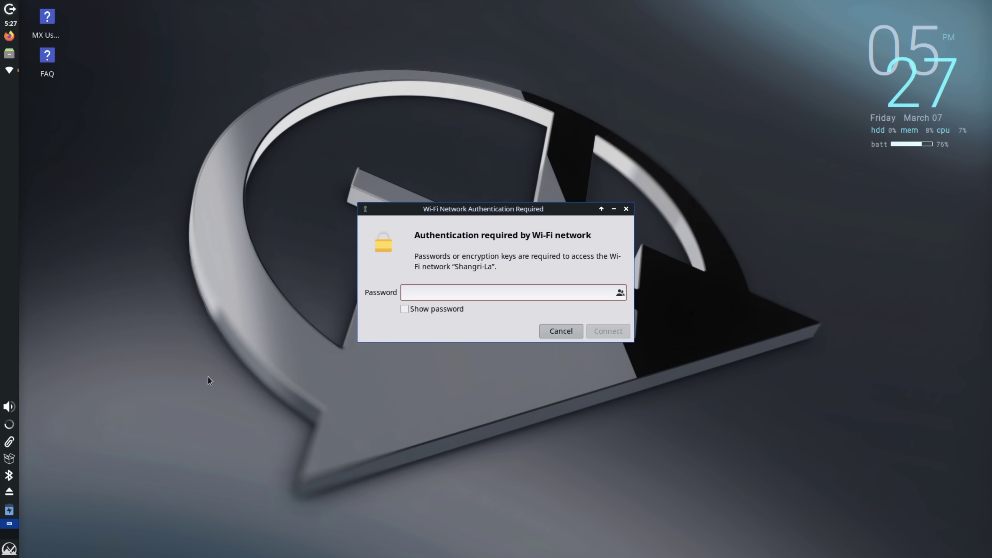
{"action": "type", "text": "s•••••••••••••"}
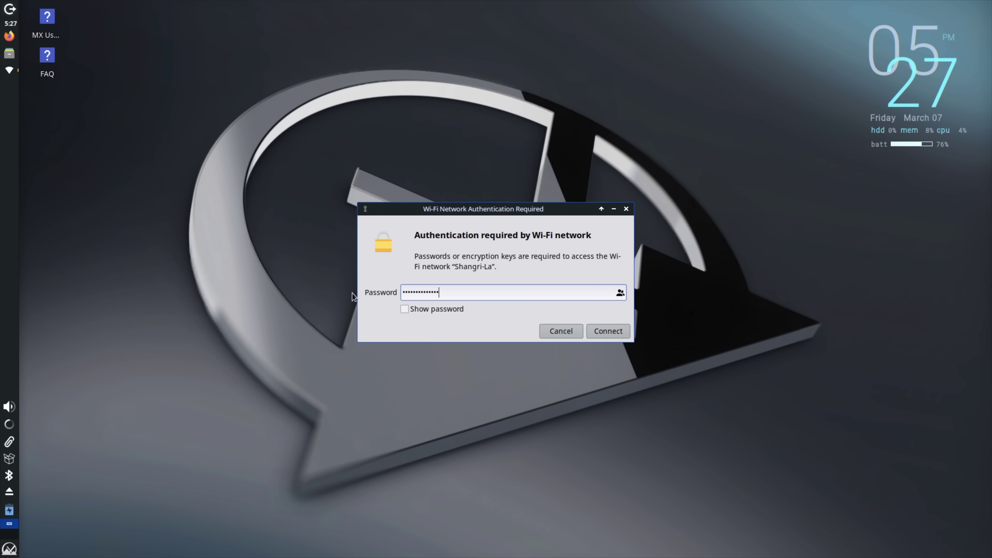
{"action": "key", "text": "Return"}
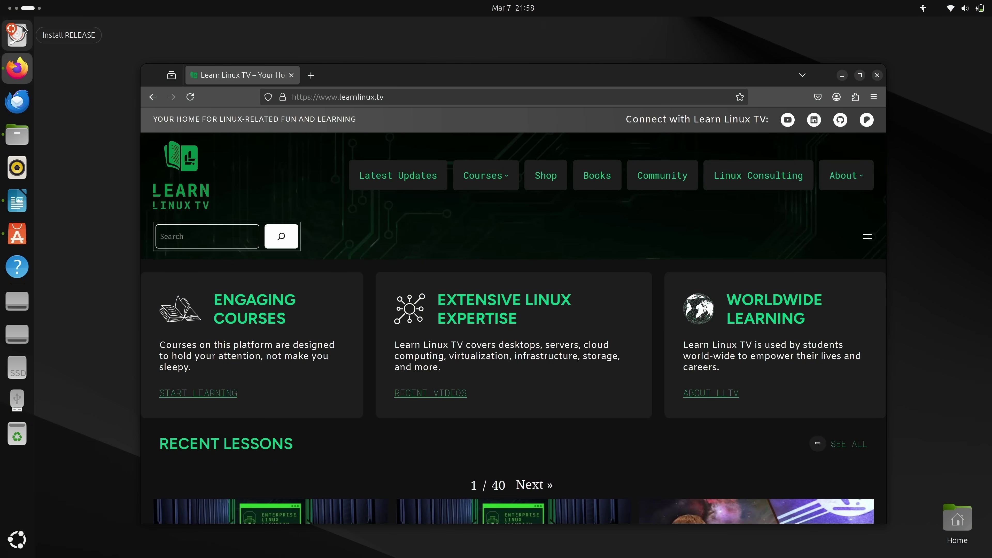
- Close the Firefox window from the Activities overview
{"action": "left_click", "coordinate": [25, 7]}
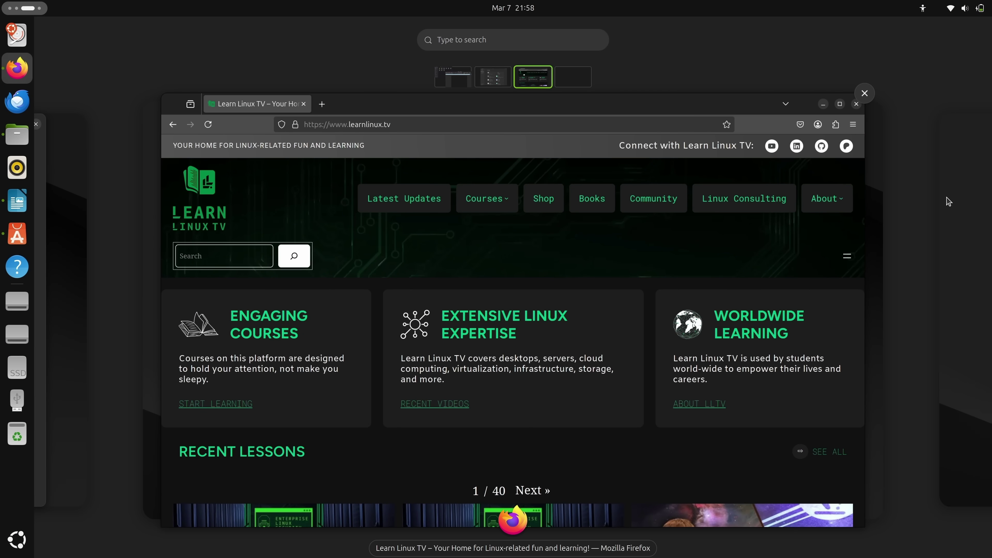
{"action": "key", "text": "ctrl+w"}
{"action": "left_click", "coordinate": [606, 384]}
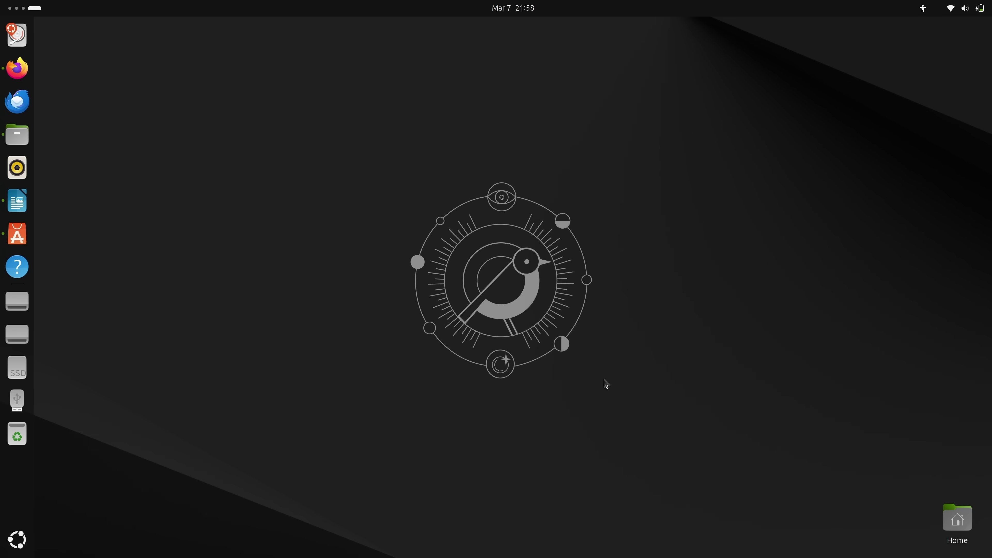
- Launch Text Editor from page 2 of the app grid for a blank document
{"action": "left_click", "coordinate": [17, 543]}
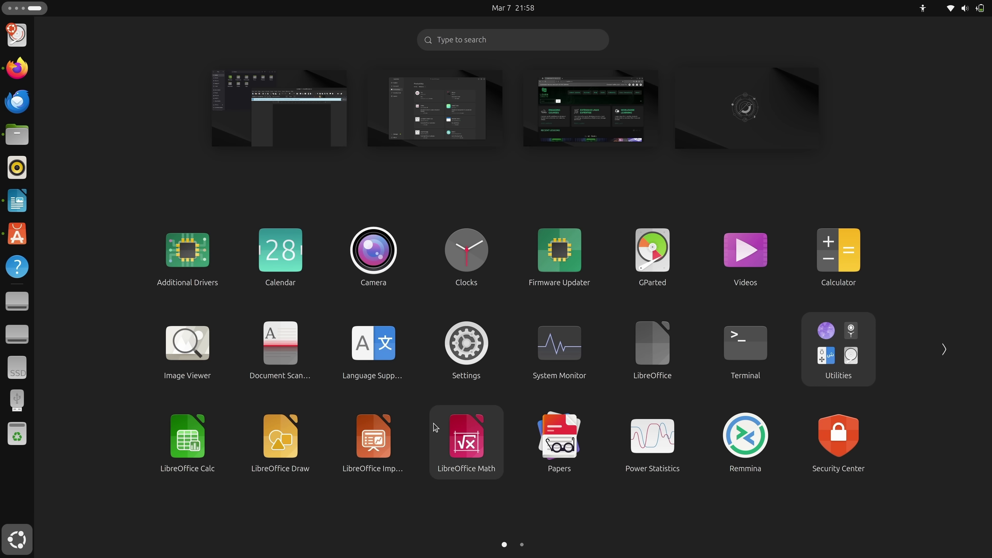
{"action": "scroll", "coordinate": [436, 428], "scroll_direction": "down", "scroll_amount": 1}
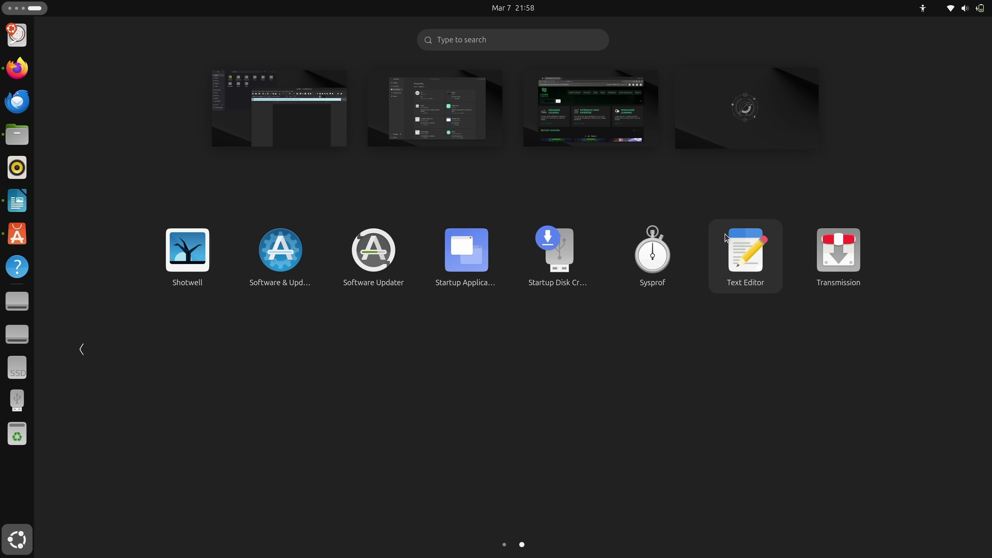
{"action": "left_click", "coordinate": [735, 243]}
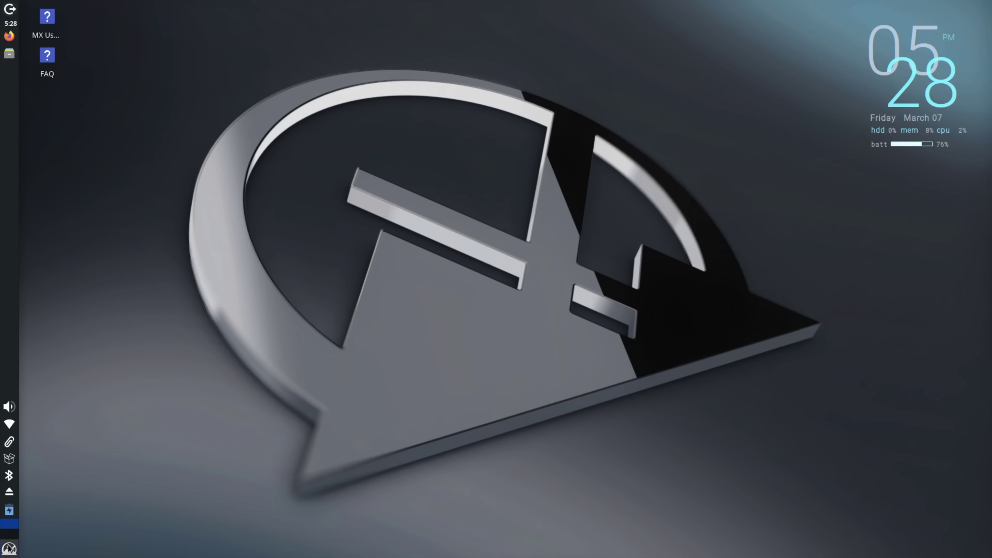
- Launch Xfce Terminal from the Whisker menu and move it to the desktop centre
{"action": "left_click", "coordinate": [9, 549]}
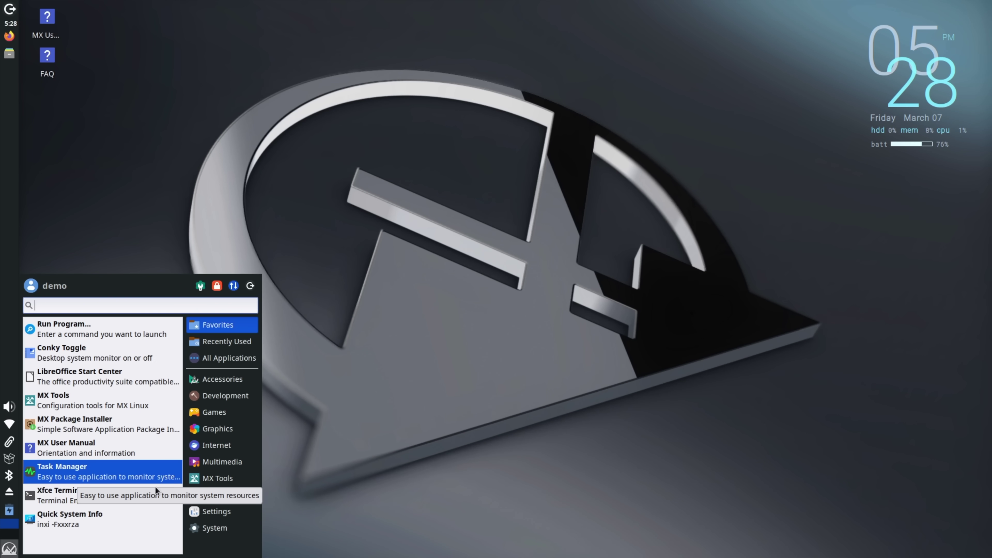
{"action": "left_click", "coordinate": [138, 492]}
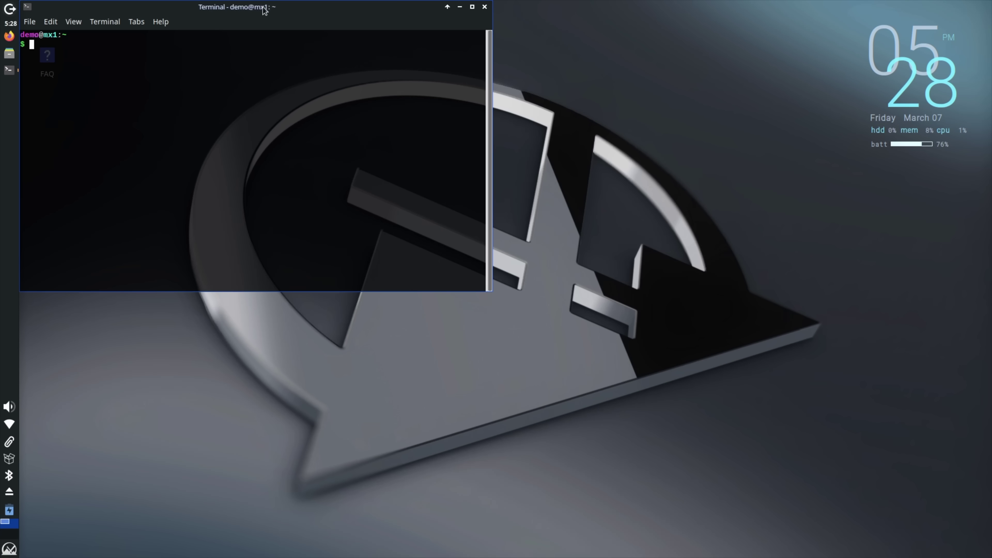
{"action": "left_click_drag", "start_coordinate": [264, 10], "coordinate": [544, 188]}
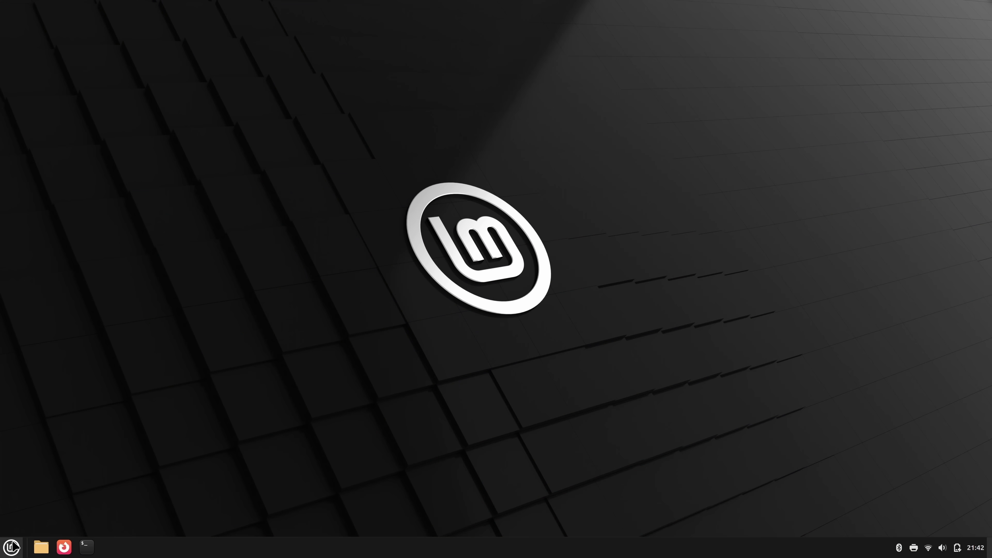
- Start LibreOffice from the Office category of the Cinnamon menu
{"action": "left_click", "coordinate": [12, 547]}
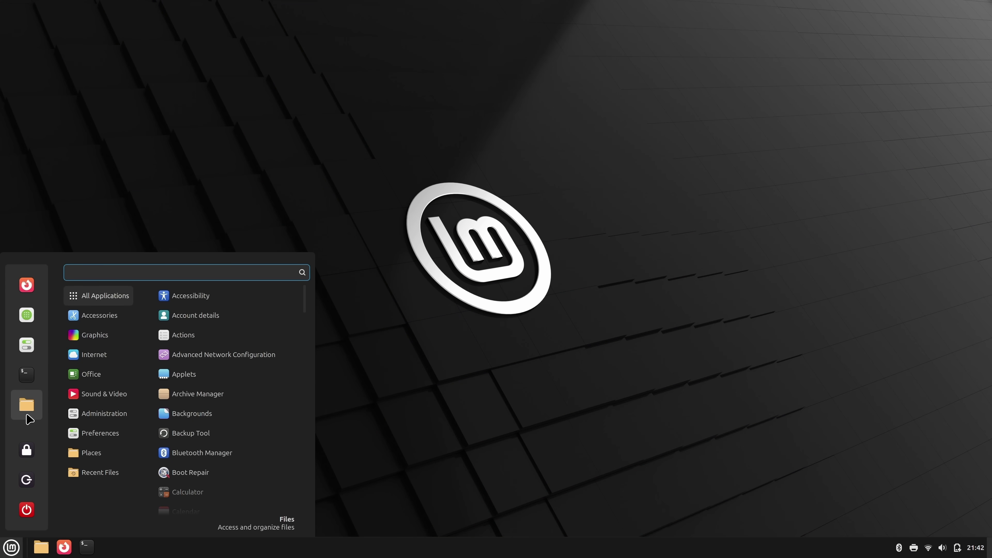
{"action": "mouse_move", "coordinate": [84, 379]}
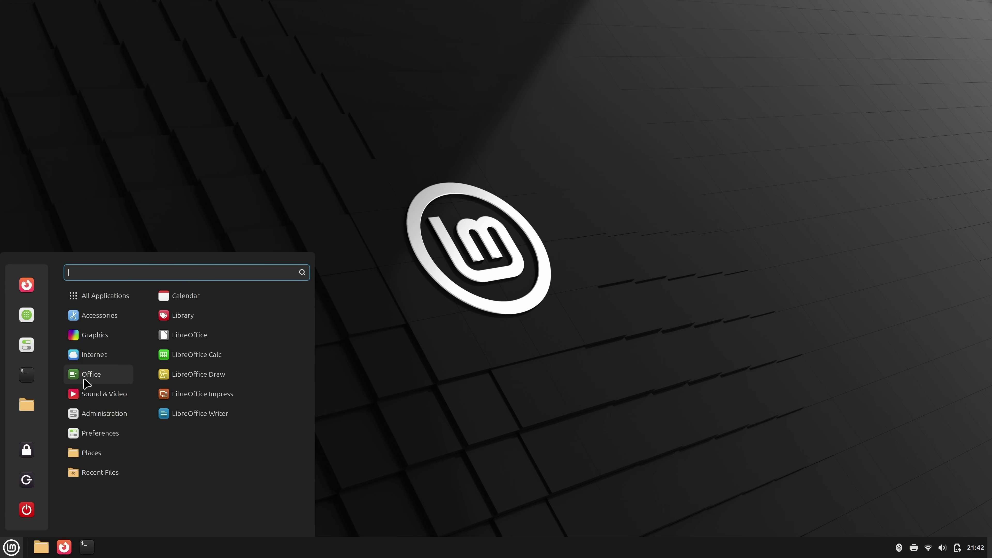
{"action": "left_click", "coordinate": [172, 342]}
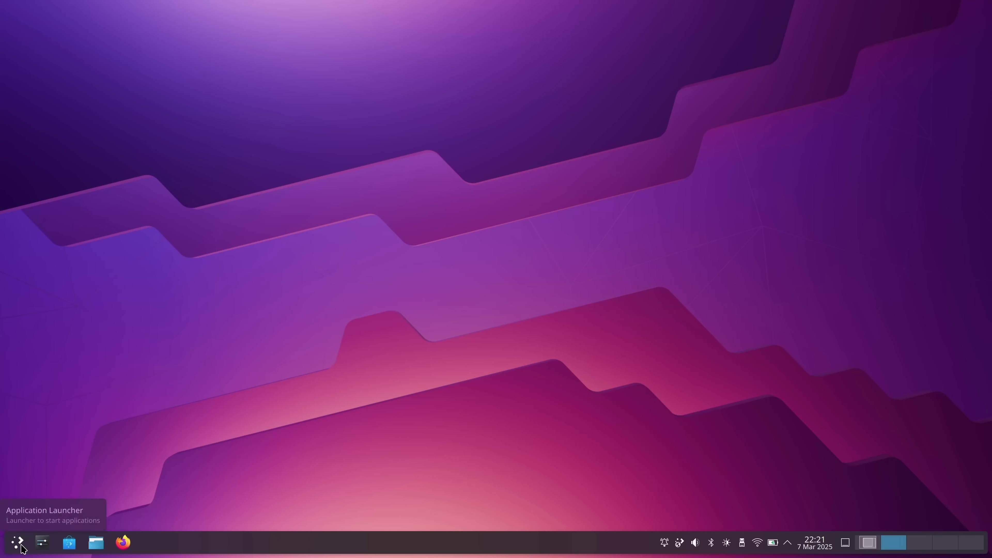
- Open the Okular document viewer from the launcher's Graphics category
{"action": "left_click", "coordinate": [17, 541]}
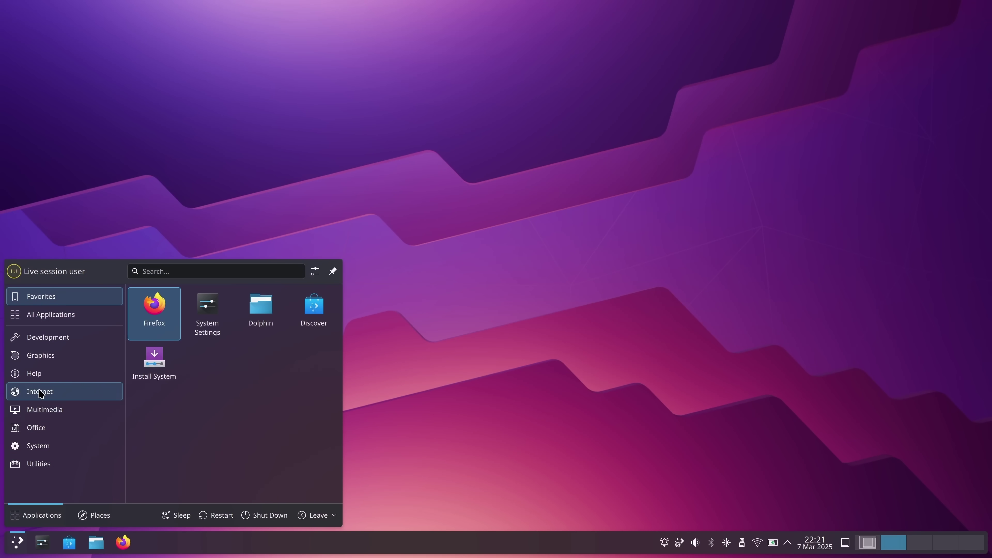
{"action": "left_click", "coordinate": [47, 360]}
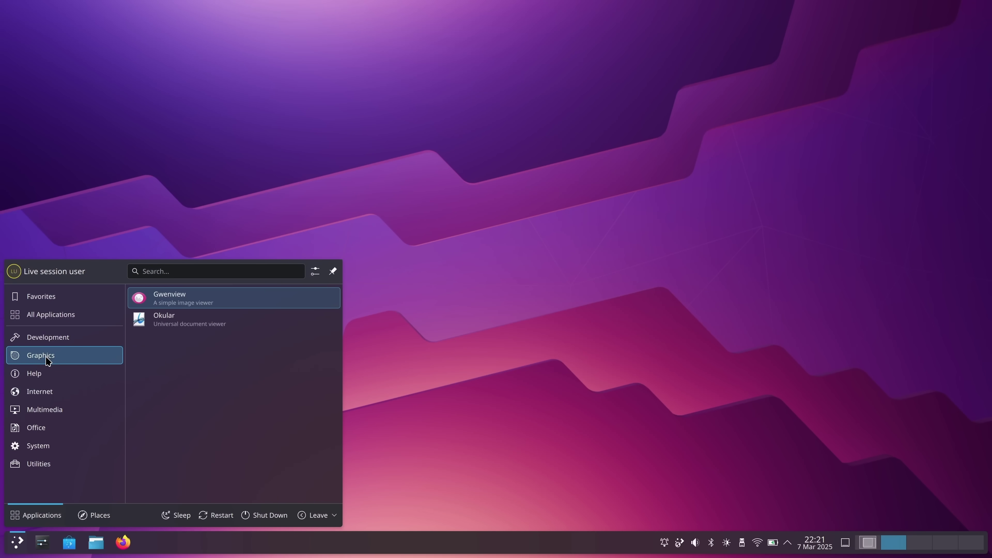
{"action": "left_click", "coordinate": [162, 319]}
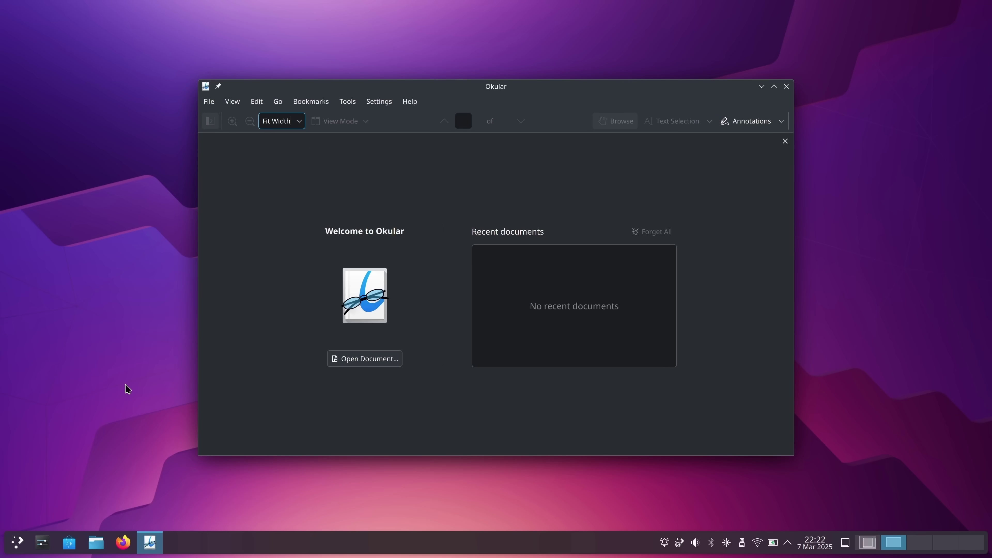
- Open Kate from the launcher's Utilities category, then switch to the empty fourth workspace
{"action": "left_click", "coordinate": [15, 551]}
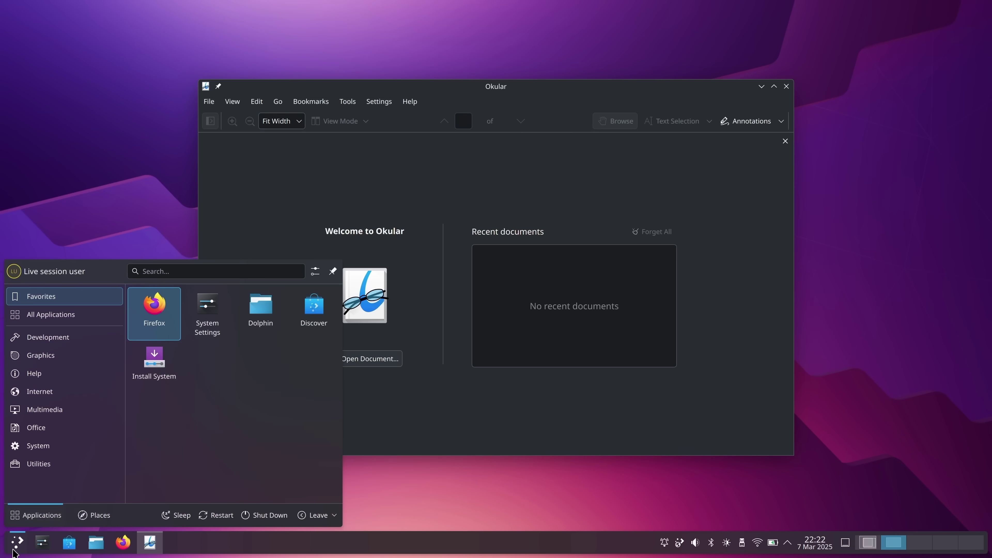
{"action": "left_click", "coordinate": [46, 463]}
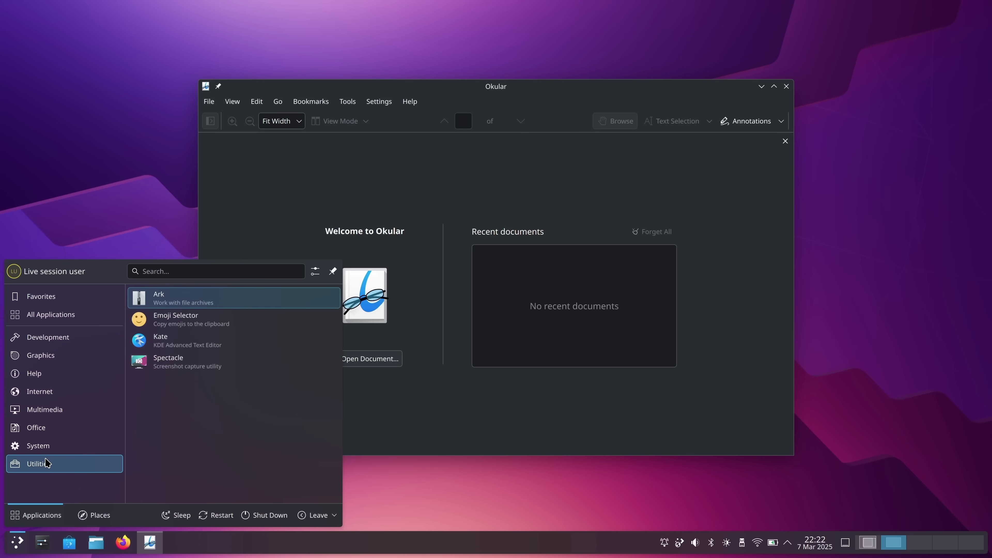
{"action": "left_click", "coordinate": [145, 343]}
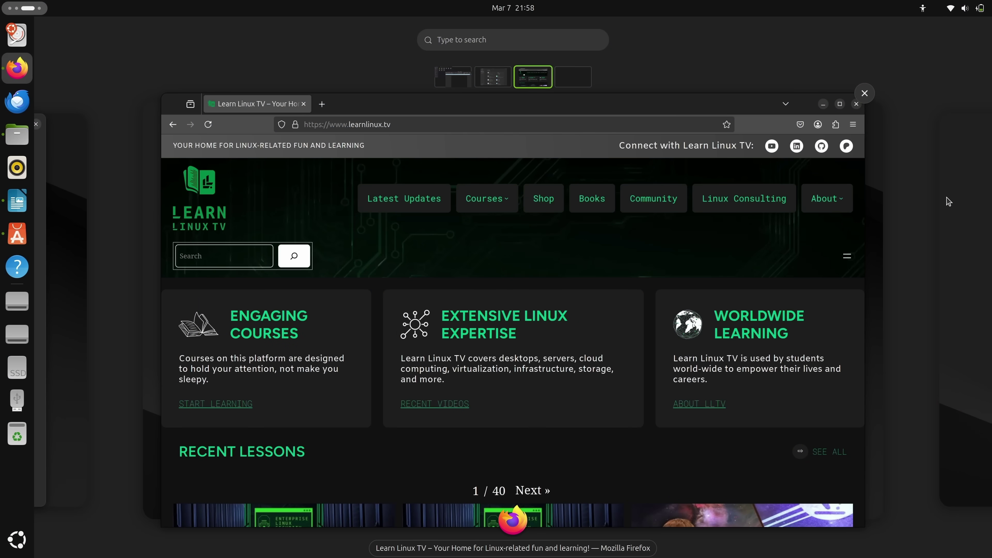
{"action": "left_click", "coordinate": [947, 202]}
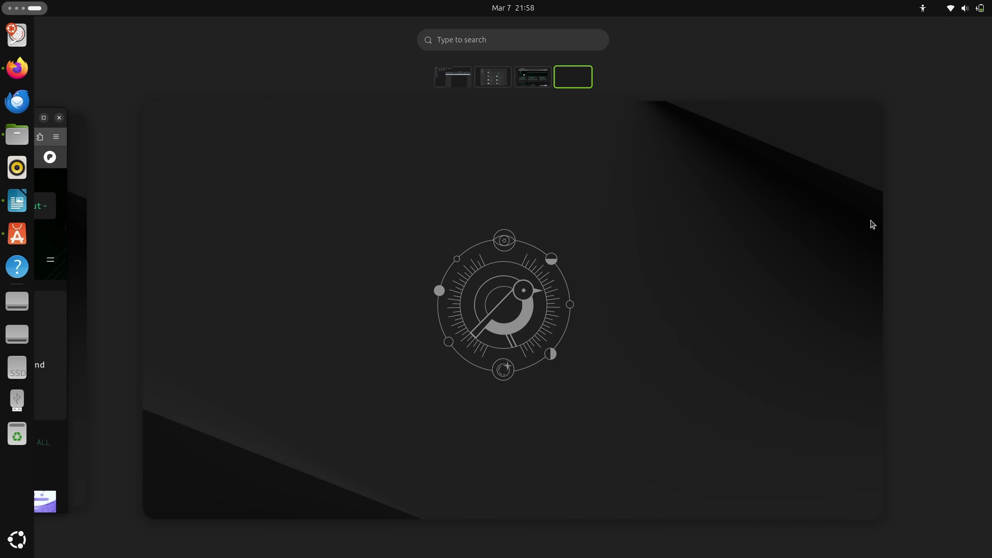
- On the empty workspace, launch Text Editor from page 2 of the app grid
{"action": "left_click", "coordinate": [606, 383]}
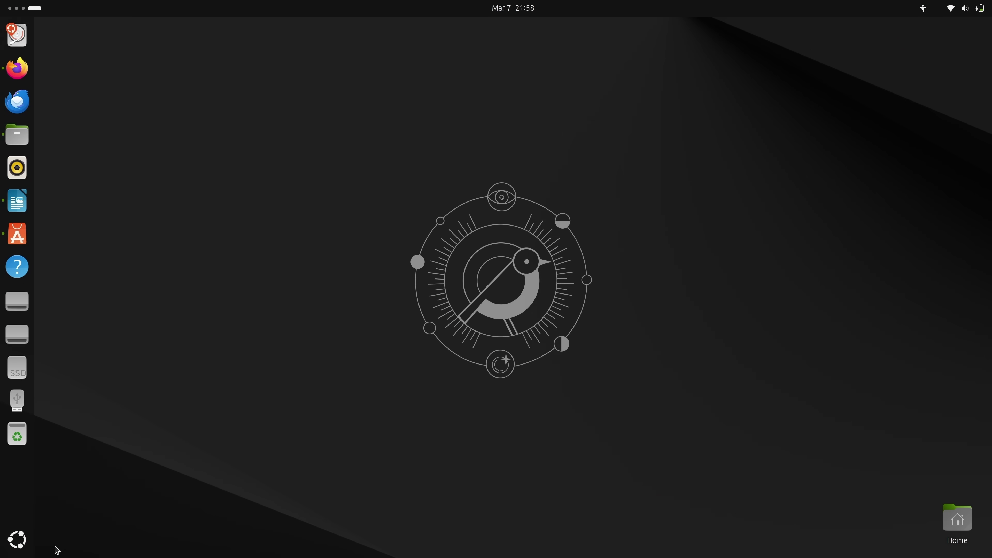
{"action": "left_click", "coordinate": [16, 545]}
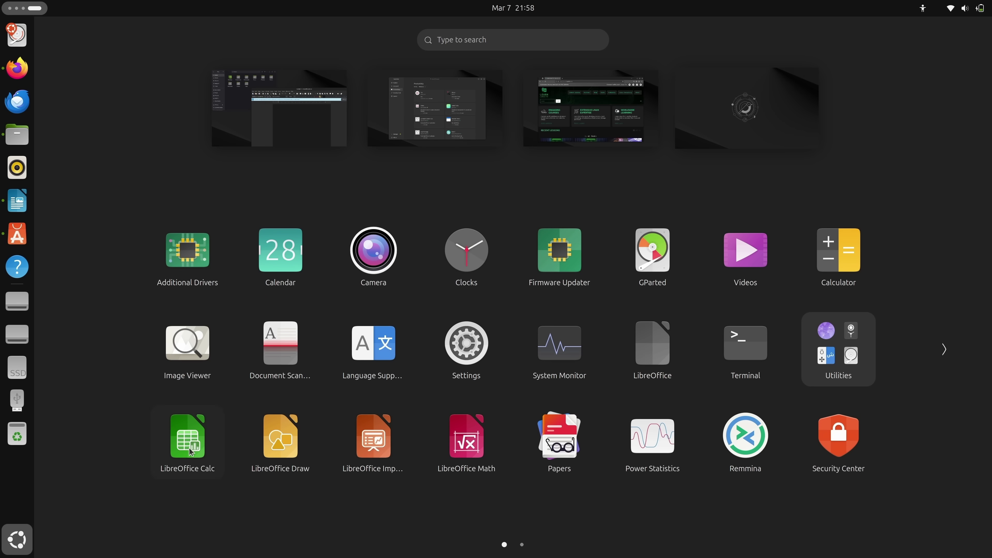
{"action": "scroll", "coordinate": [435, 428], "scroll_direction": "down", "scroll_amount": 1}
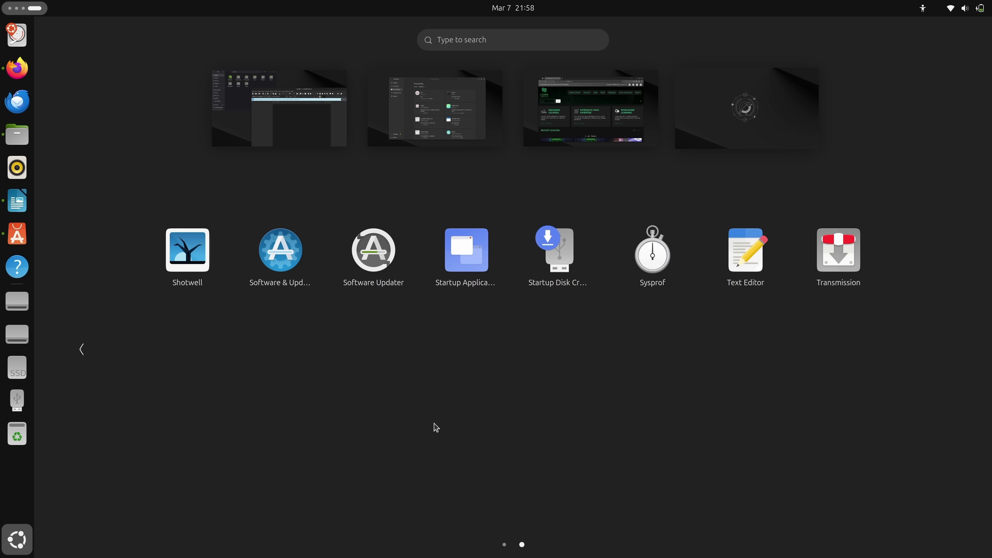
{"action": "left_click", "coordinate": [734, 242]}
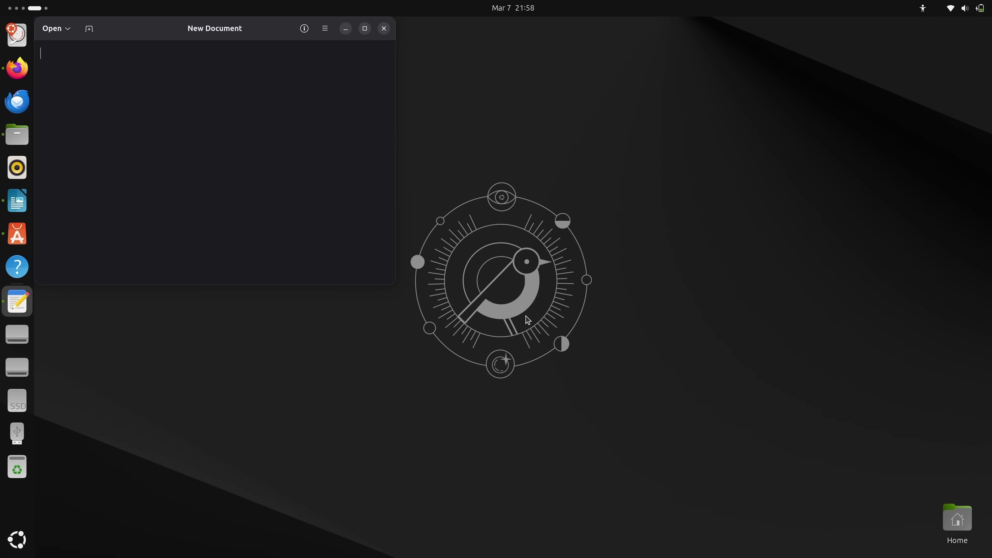
- Launch System Monitor, move it to the right, and shift Text Editor down-right
{"action": "left_click", "coordinate": [17, 539]}
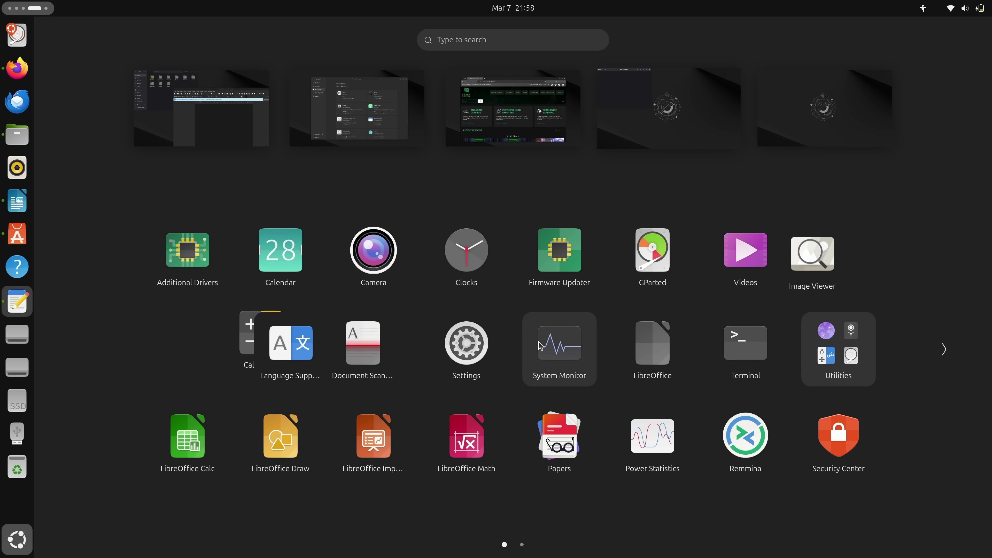
{"action": "left_click", "coordinate": [559, 343]}
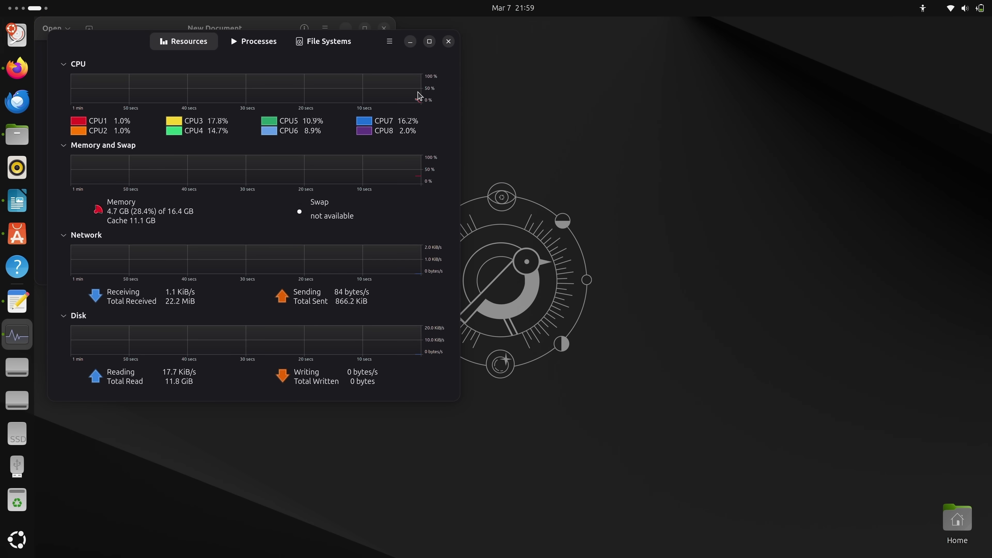
{"action": "left_click_drag", "start_coordinate": [378, 43], "coordinate": [839, 120]}
{"action": "left_click_drag", "start_coordinate": [279, 26], "coordinate": [326, 89]}
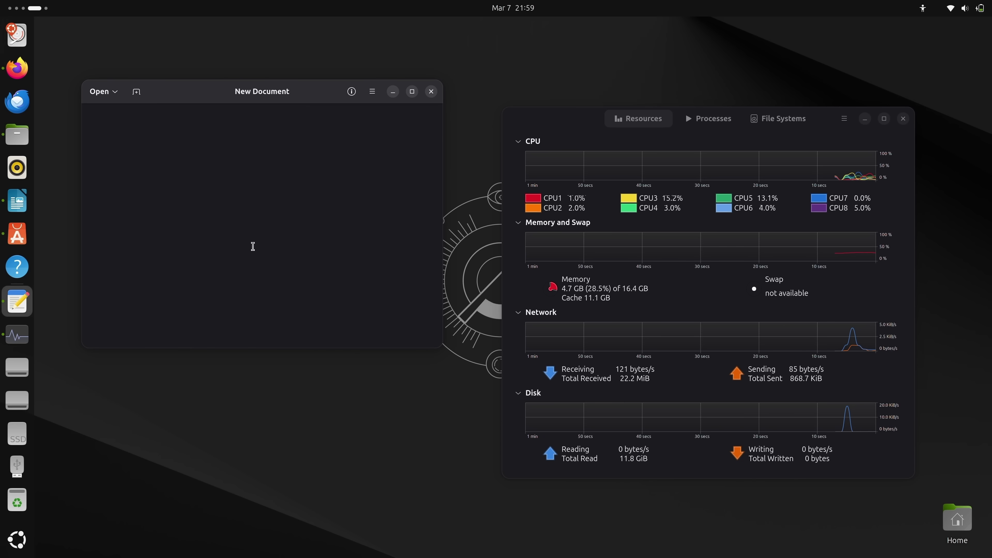
- Launch Terminal and place its window down in the centre of the screen
{"action": "left_click", "coordinate": [18, 539]}
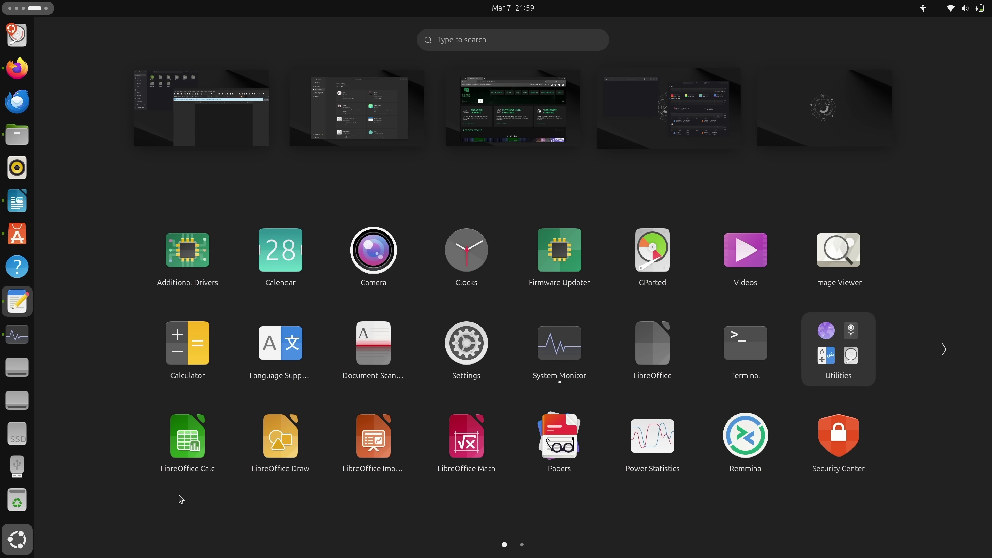
{"action": "left_click", "coordinate": [754, 351]}
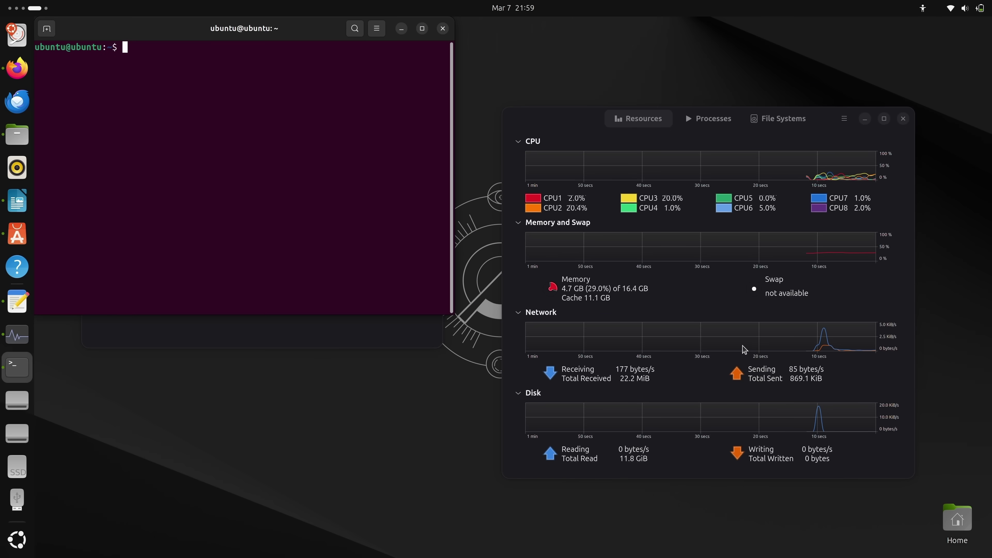
{"action": "left_click_drag", "start_coordinate": [285, 34], "coordinate": [358, 224]}
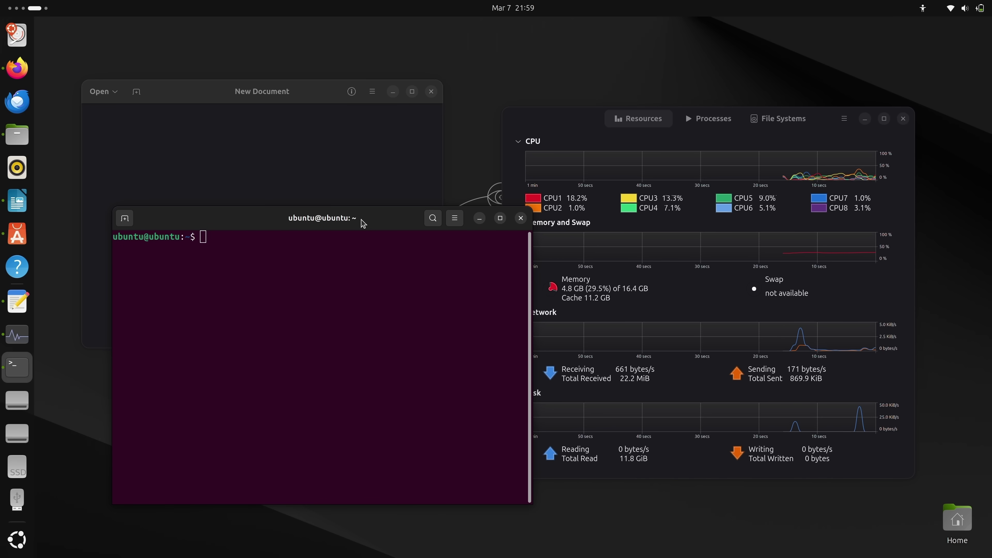